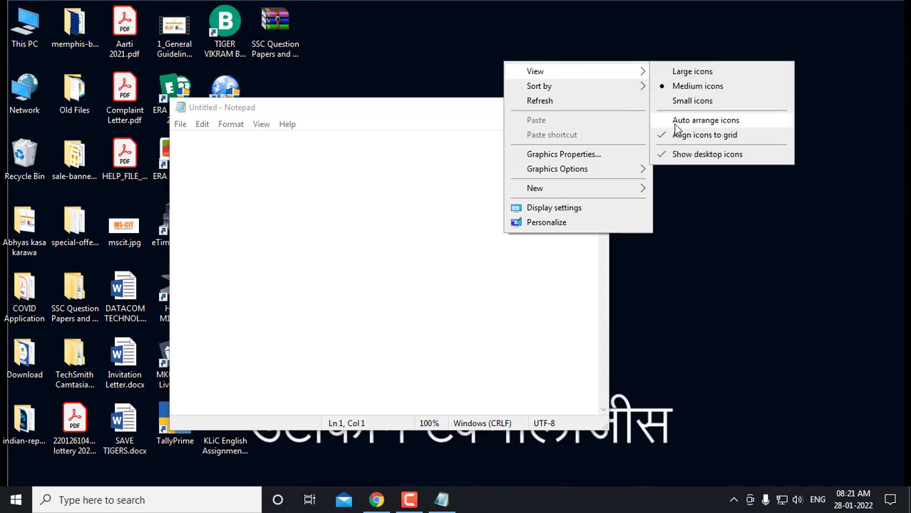
Hide the desktop icons and reposition the empty Untitled Notepad window
left_click(696, 153)
left_click_drag(373, 107, 335, 81)
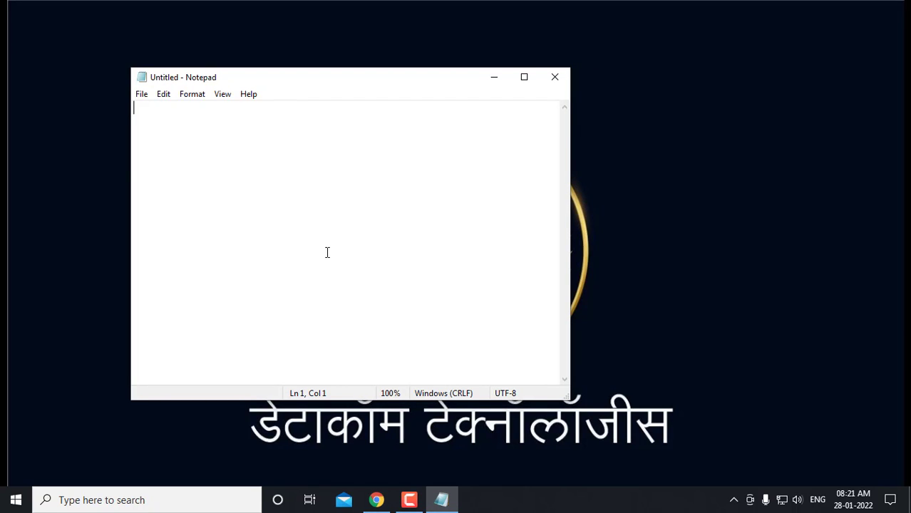
Type 'Welcoem to datracom Technologies' in the note, then select and deselect the line
type("Welc")
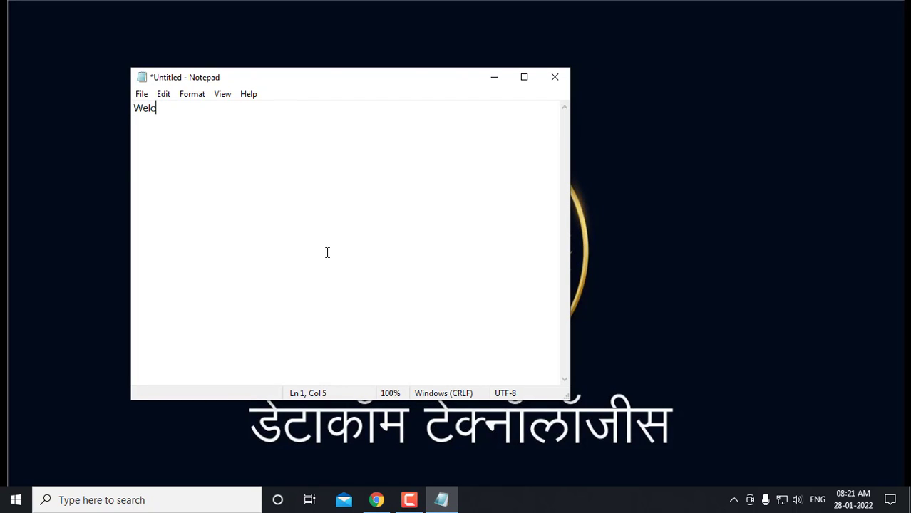
type("oem to datracom Technologies")
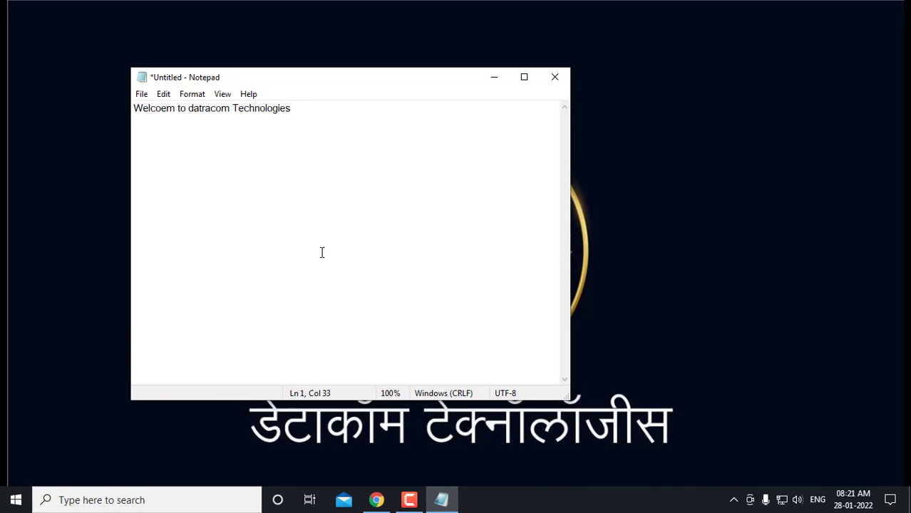
left_click_drag(293, 108, 134, 109)
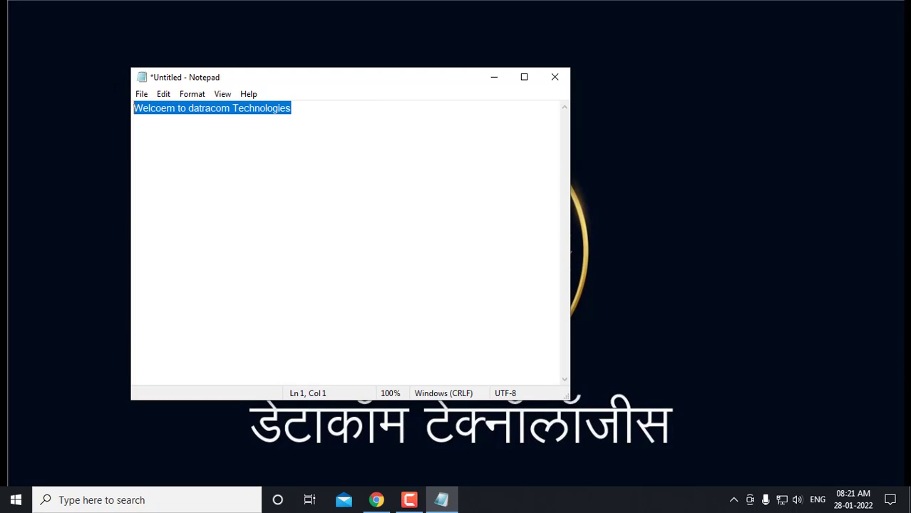
left_click(223, 206)
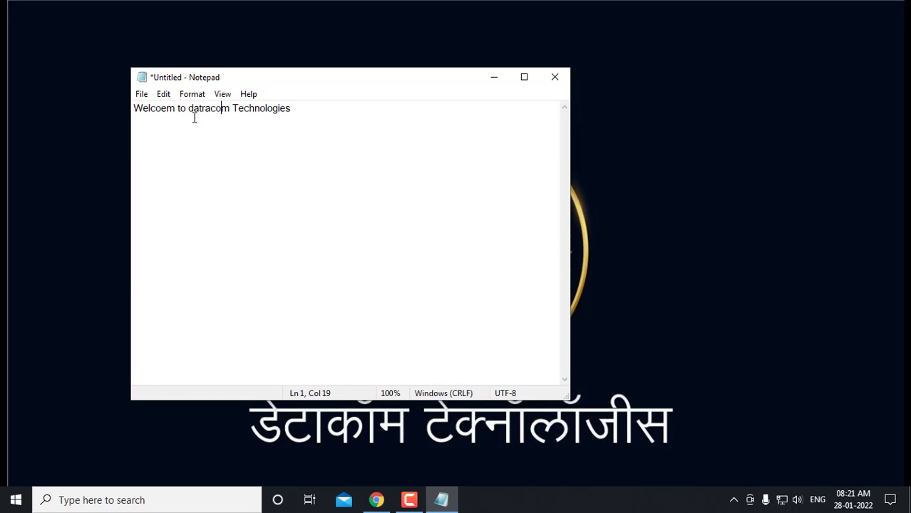
Browse Notepad's Edit and View menu commands
left_click(142, 95)
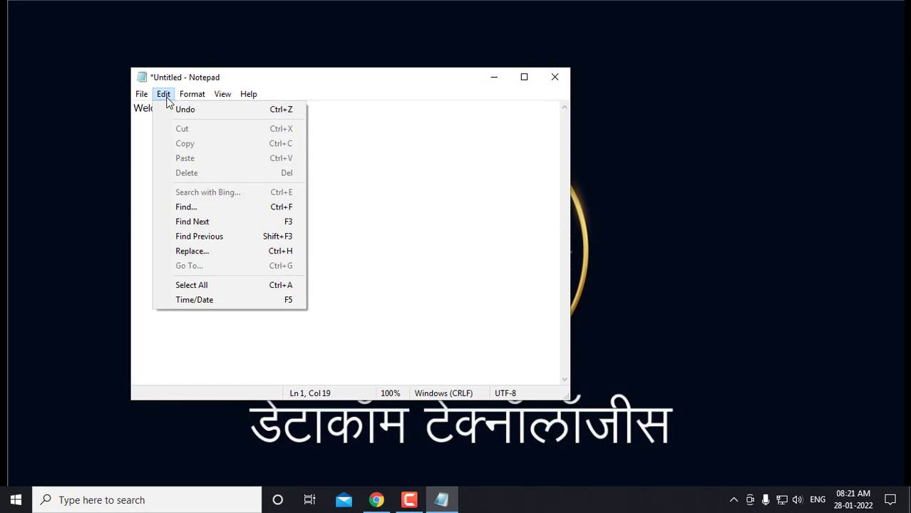
mouse_move(191, 98)
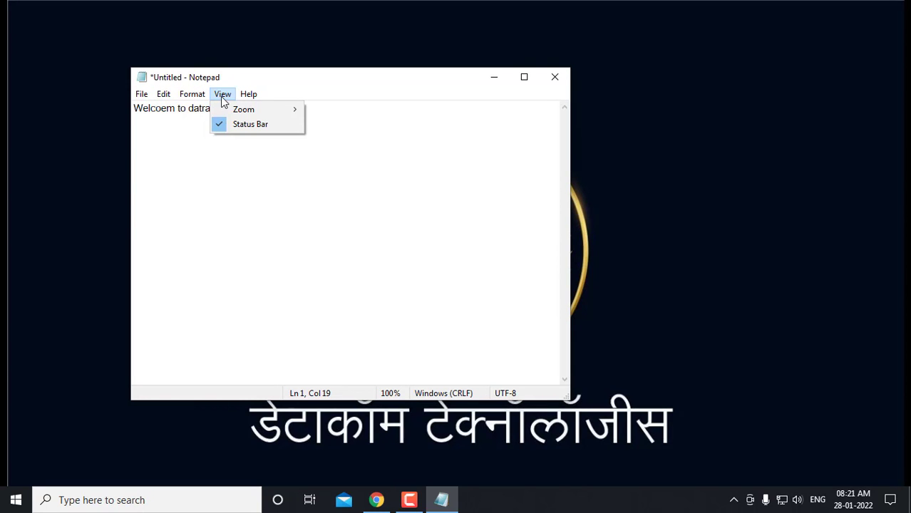
mouse_move(154, 101)
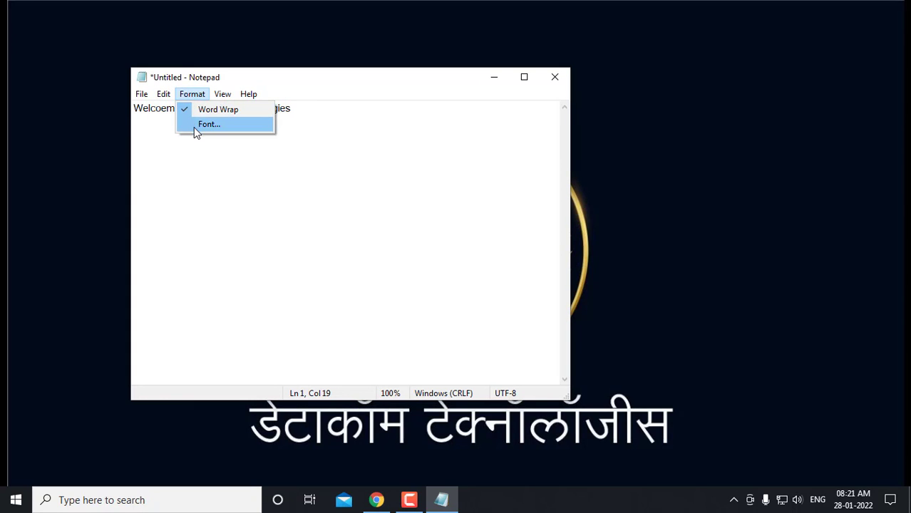
Set the note's font size to 16 pt, then bring the Classroom PDF forward
left_click(194, 125)
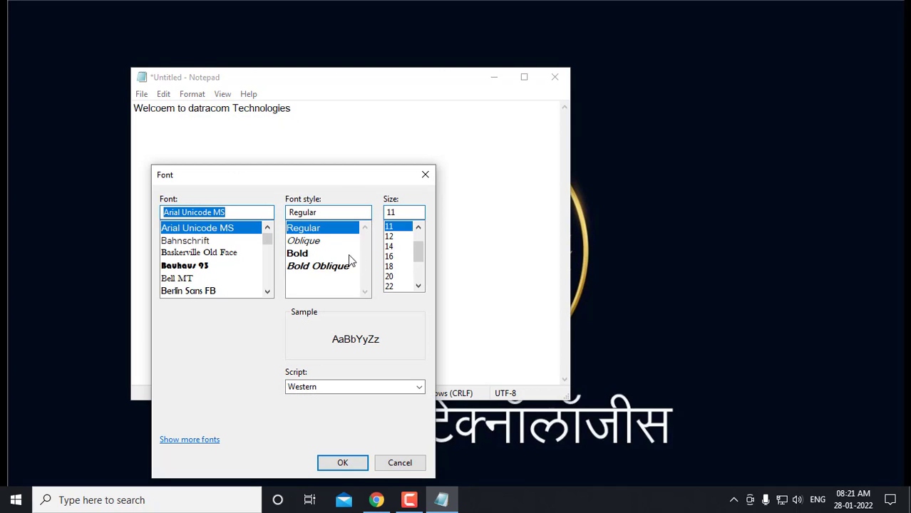
left_click(392, 258)
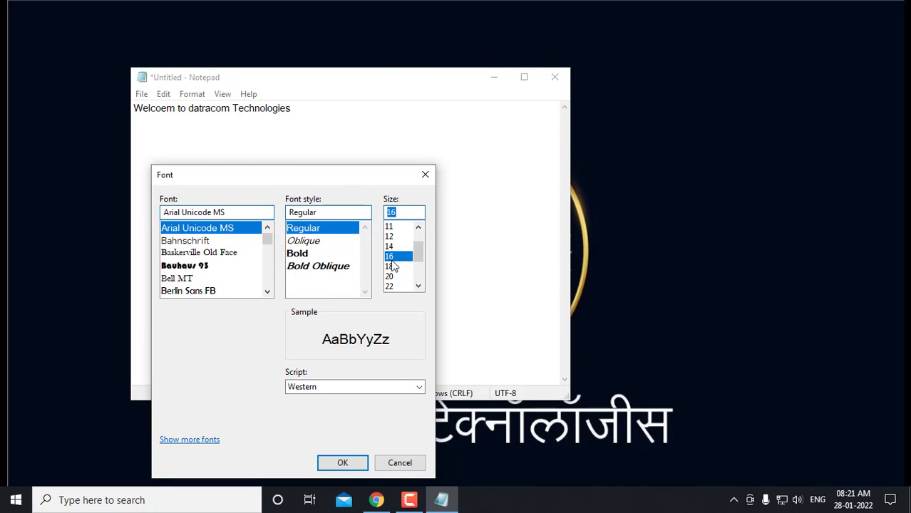
left_click(344, 462)
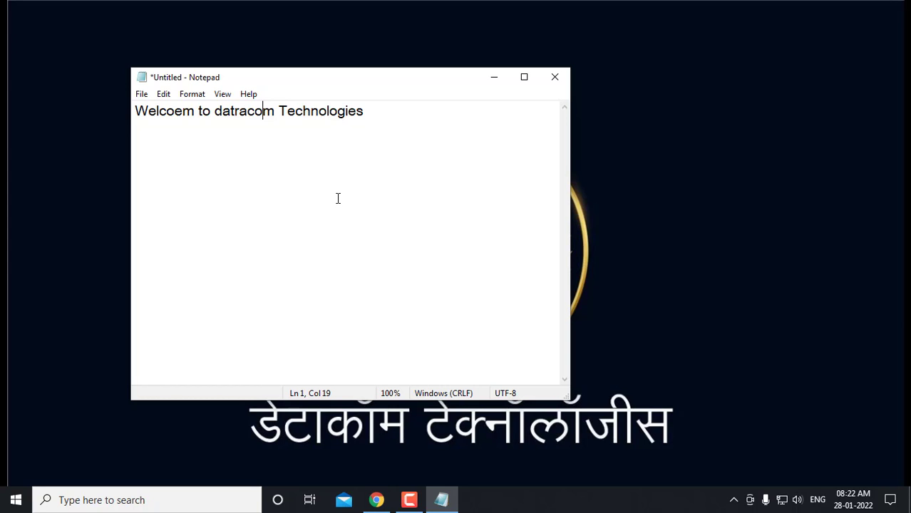
left_click(376, 500)
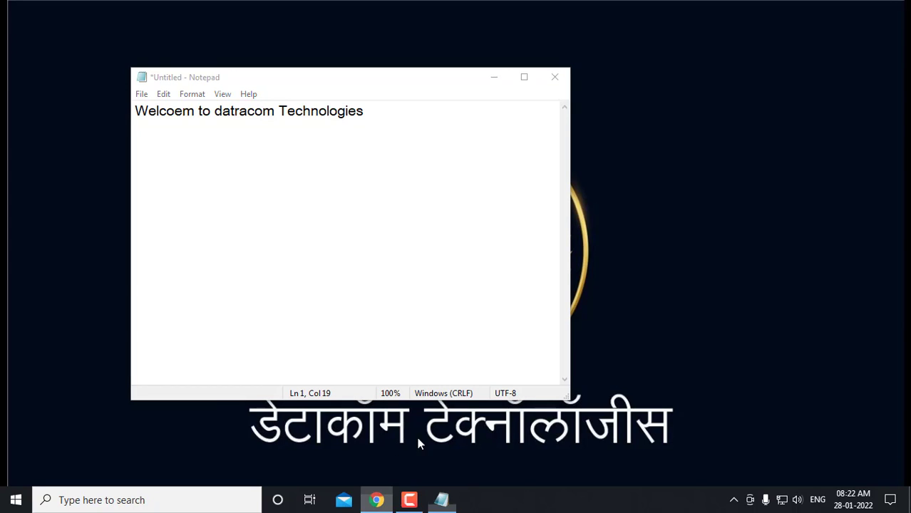
Scroll the Windows Accessories PDF to page 2 and select the WordPad heading
scroll(421, 355, "down", 8)
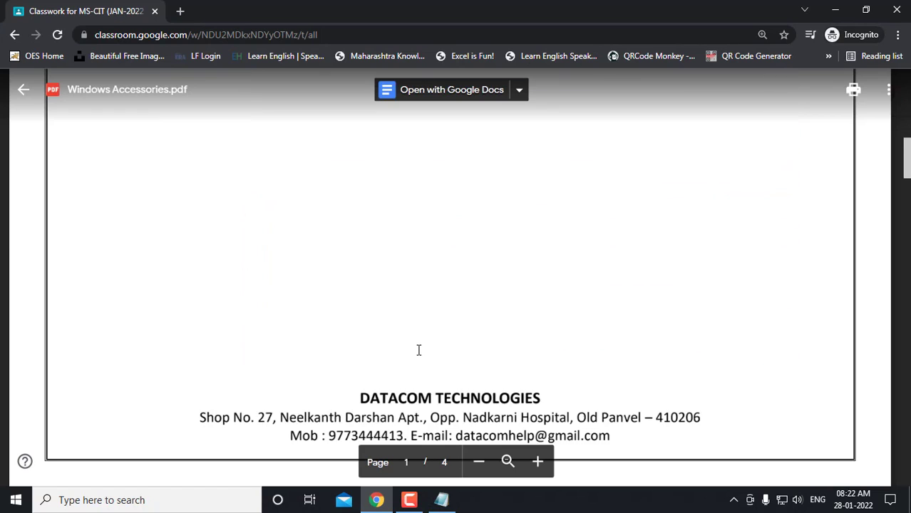
scroll(418, 350, "down", 5)
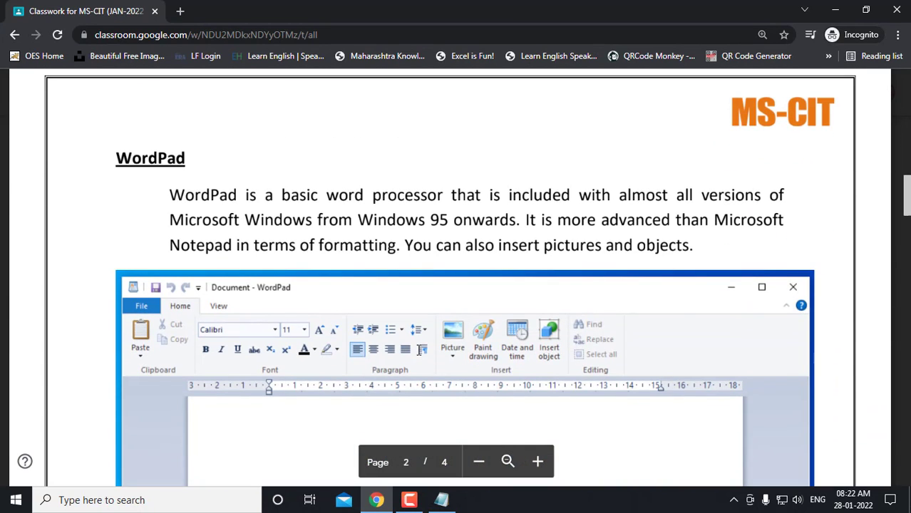
double_click(166, 160)
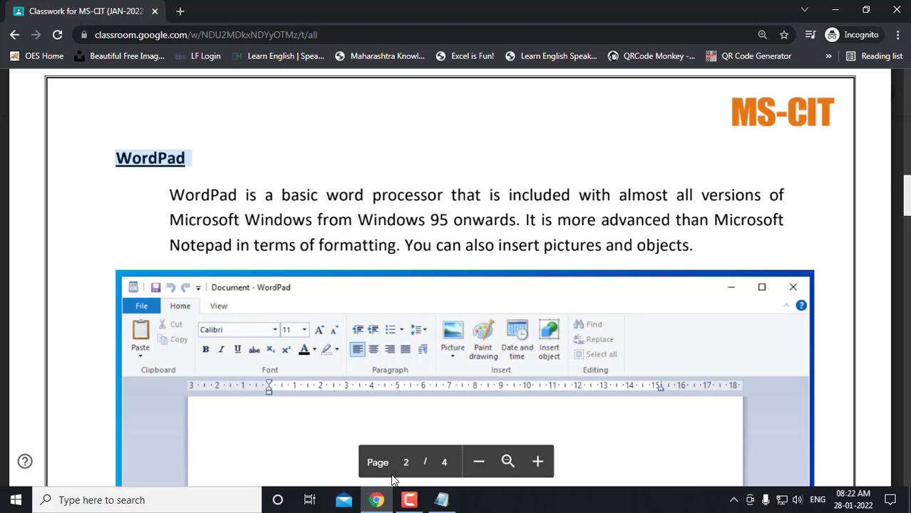
Close Notepad without saving the note and open Windows search
left_click(441, 500)
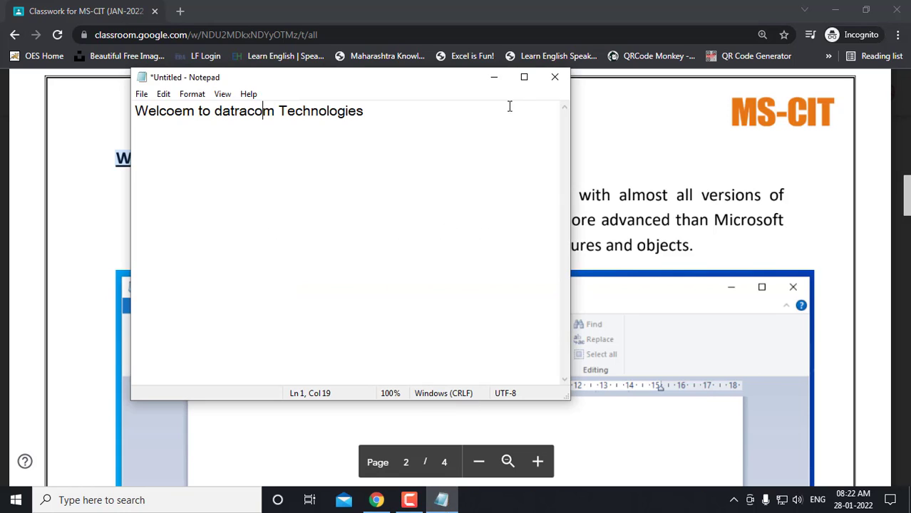
left_click(554, 78)
left_click(480, 251)
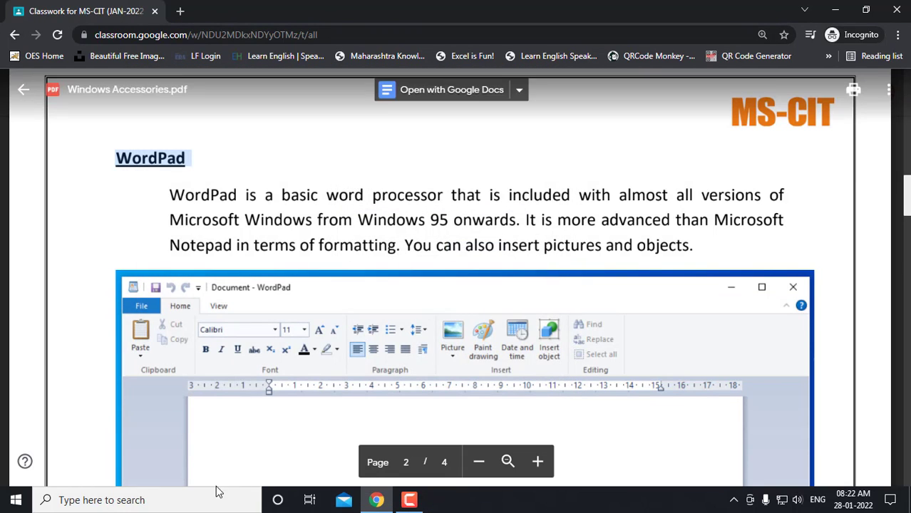
left_click(173, 499)
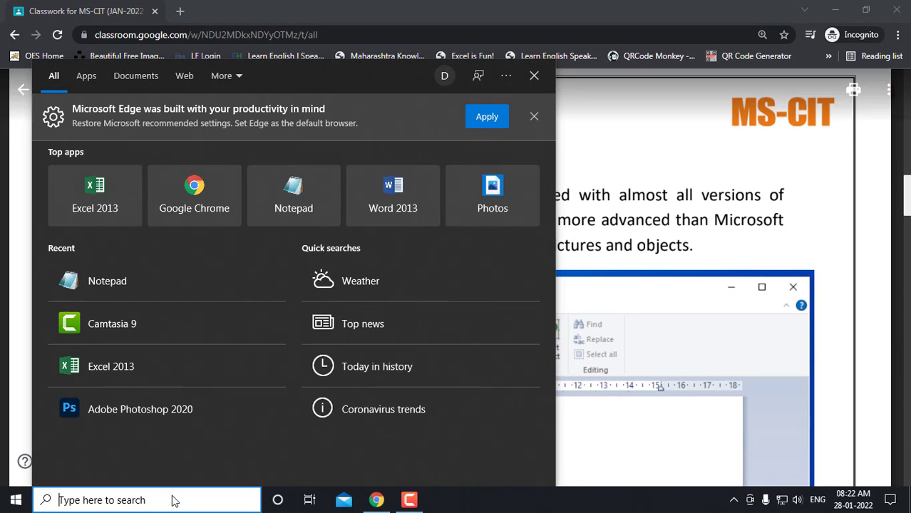
Launch WordPad from a 'wordpad' search and maximize it with Chrome minimized
type("wordpad")
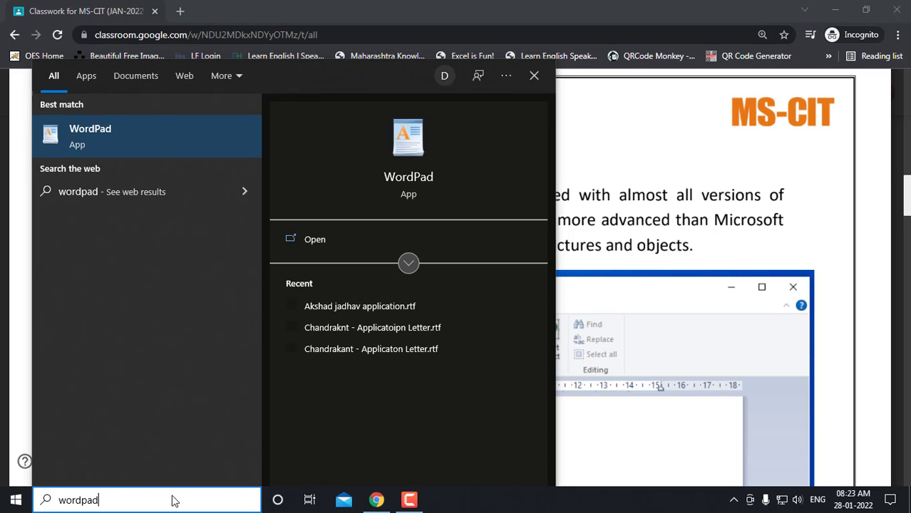
left_click(190, 139)
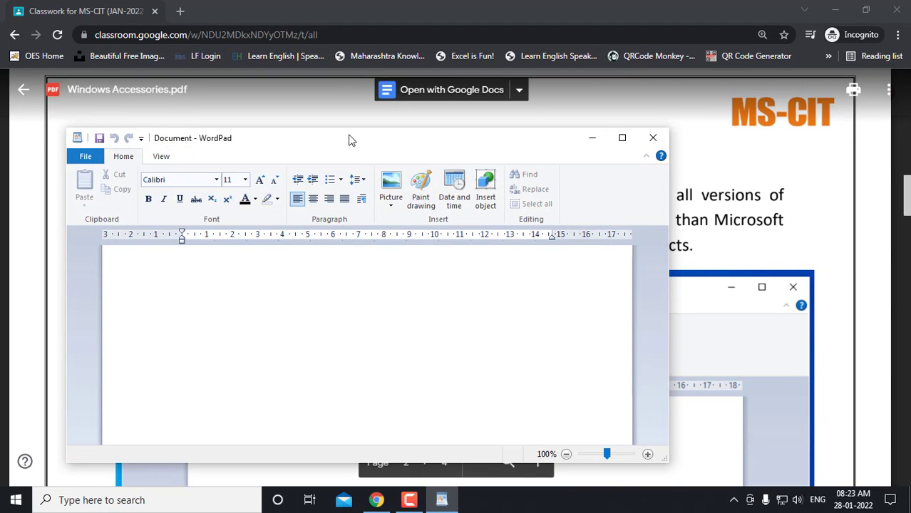
double_click(348, 133)
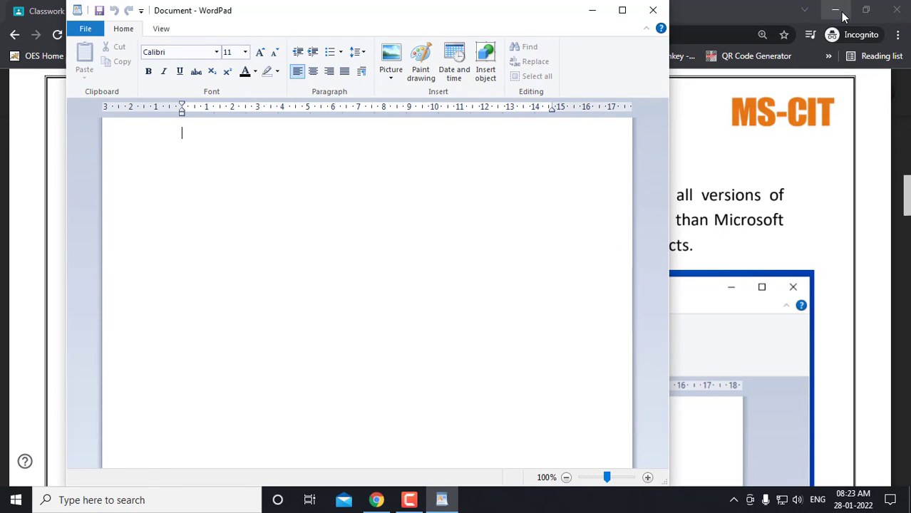
left_click(837, 12)
left_click(622, 10)
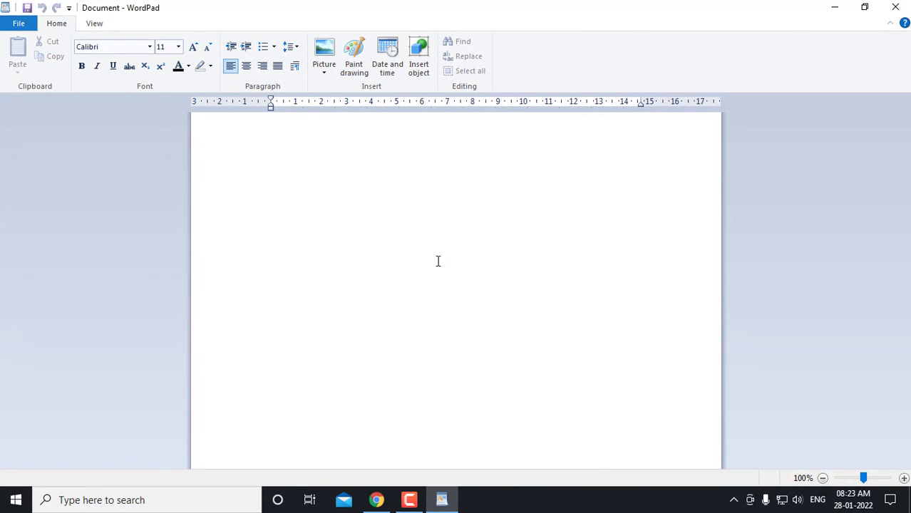
scroll(454, 268, "up", 2)
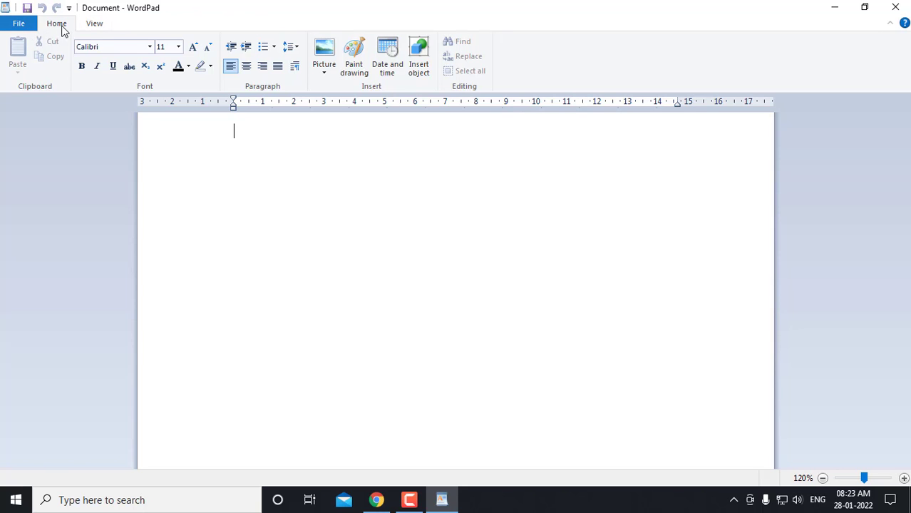
left_click(92, 26)
Switch back to the Home tab, add a blank top line and type 'From'
left_click(64, 31)
key("Return")
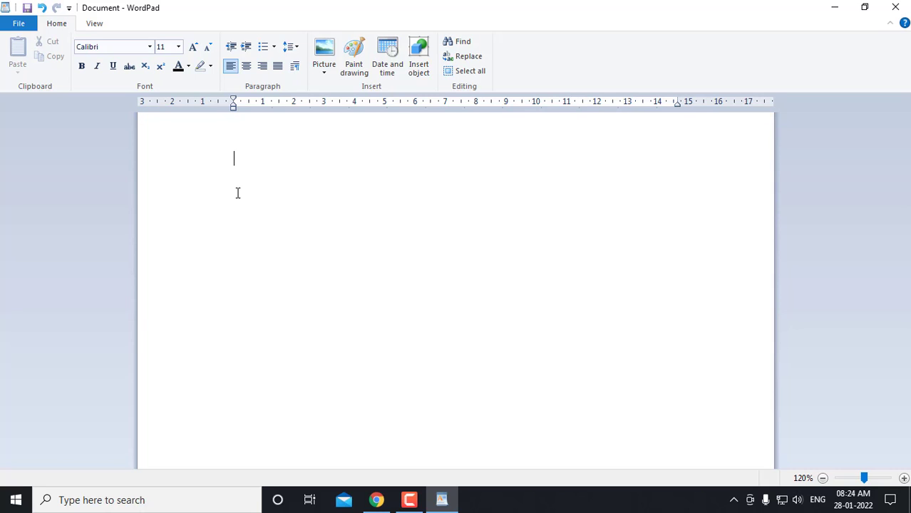
type("From")
Add the sender's name and town under From, then 'Subject : Application for the post of Computer Operator'
key("Return")
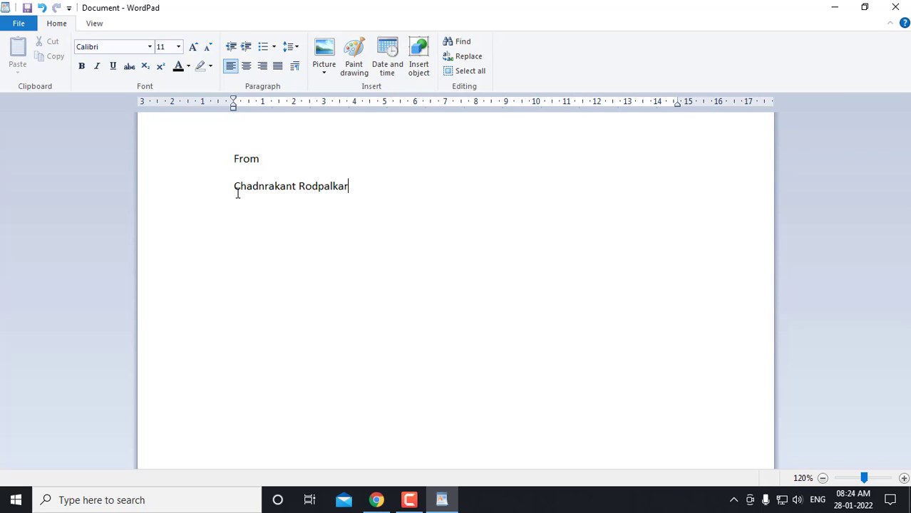
key("Return")
type("Panvel")
type("Subject :")
type("Application for")
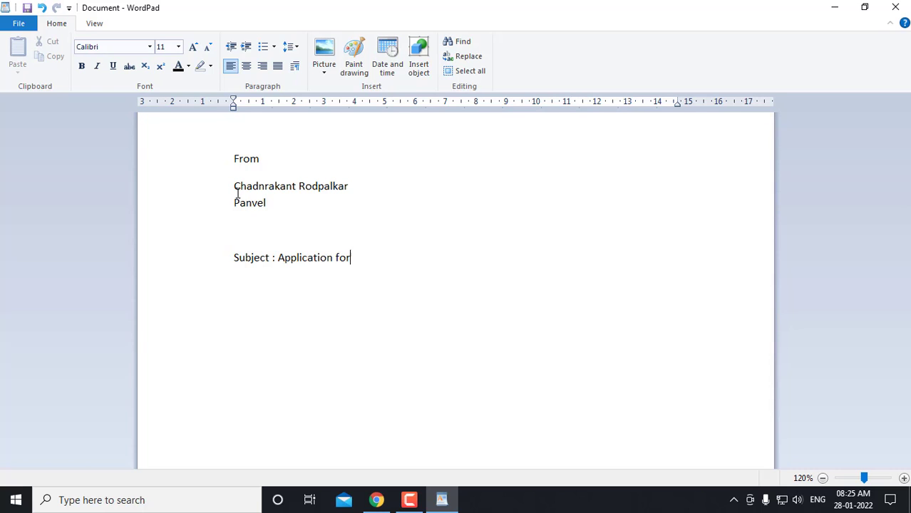
type(" the post of Com")
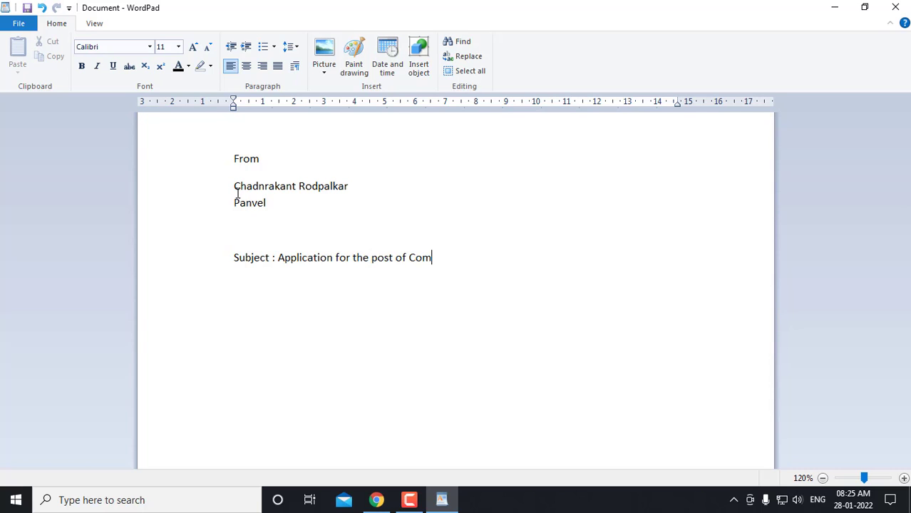
type("puter Operator")
Add the greeting 'Dear Sir / Madam,' on a new line below the Subject
key("Return")
type("Dear")
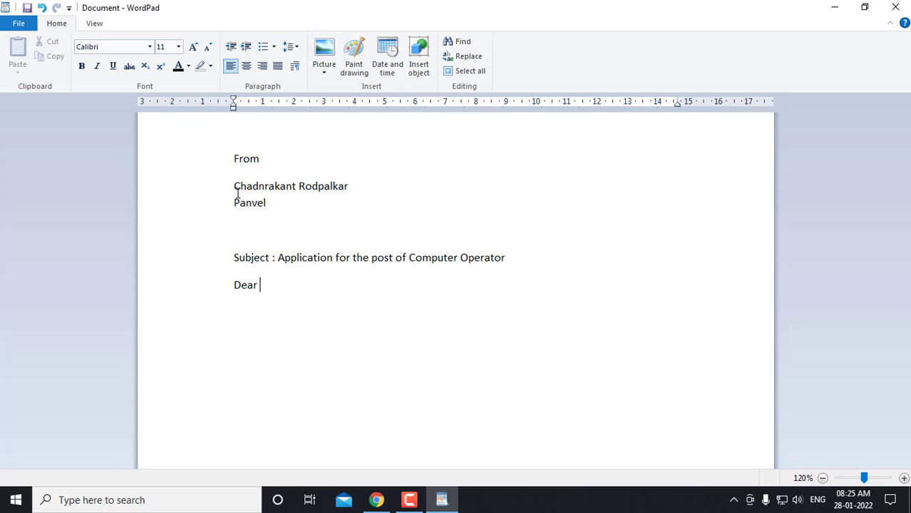
type(",")
key("BackSpace")
type("Sir / Madam,.")
key("BackSpace")
key("BackSpace")
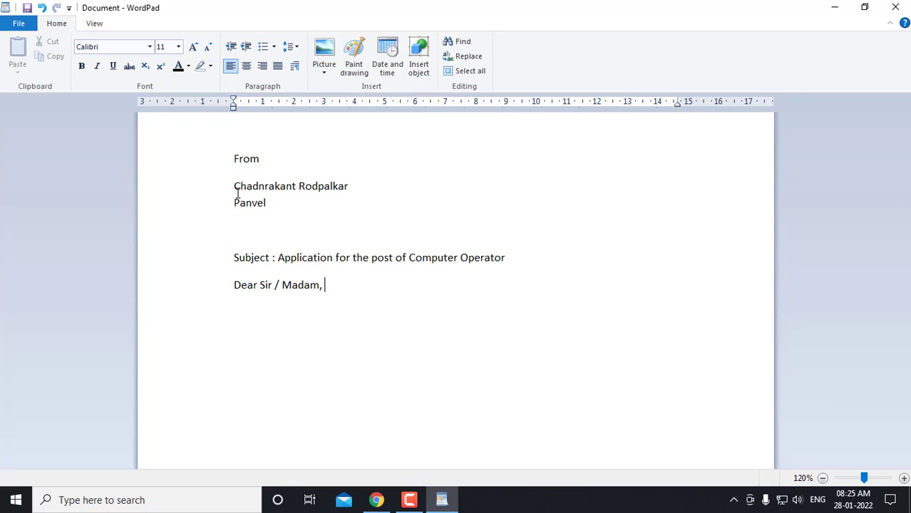
Write 'I want to apply for the post Computer operator in your organization.'
key("Return")
type("I want")
type("to aplly f")
key("BackSpace")
key("BackSpace")
key("BackSpace")
key("BackSpace")
key("BackSpace")
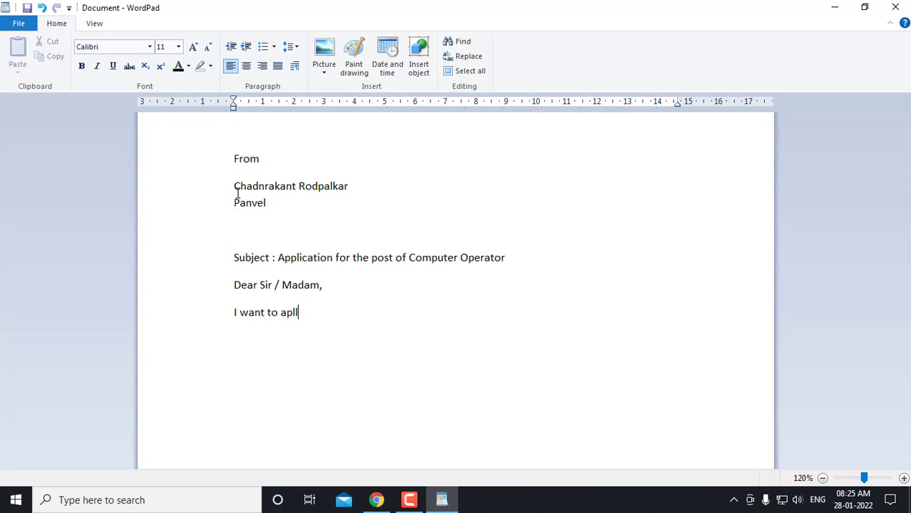
type("ply for the post Computer")
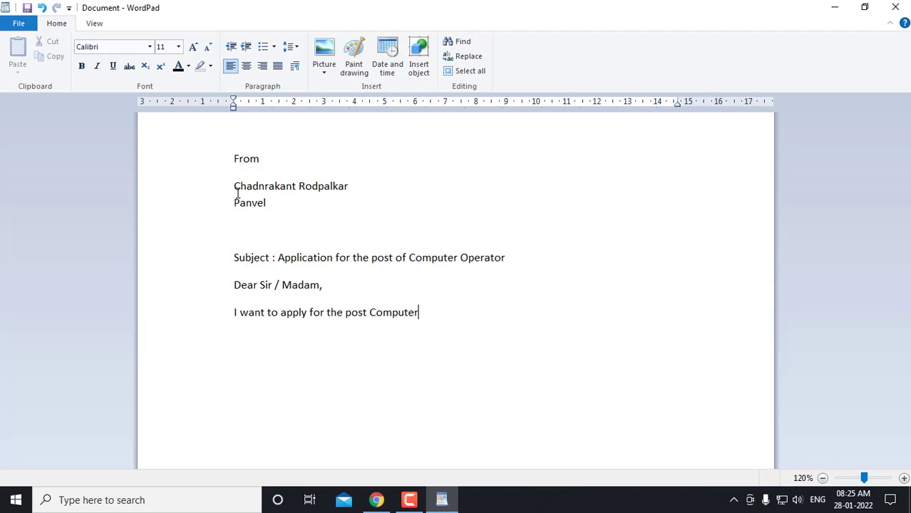
type(" operator in your o")
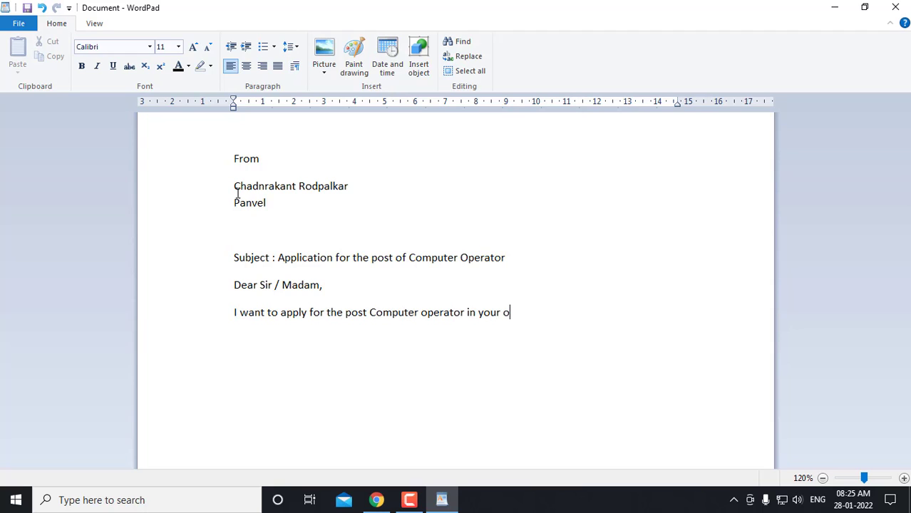
type("rganization.")
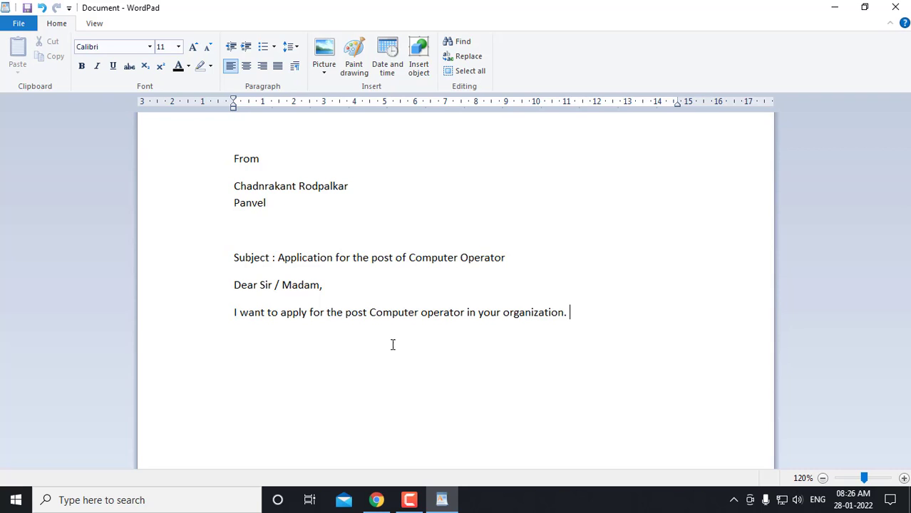
left_click(226, 319)
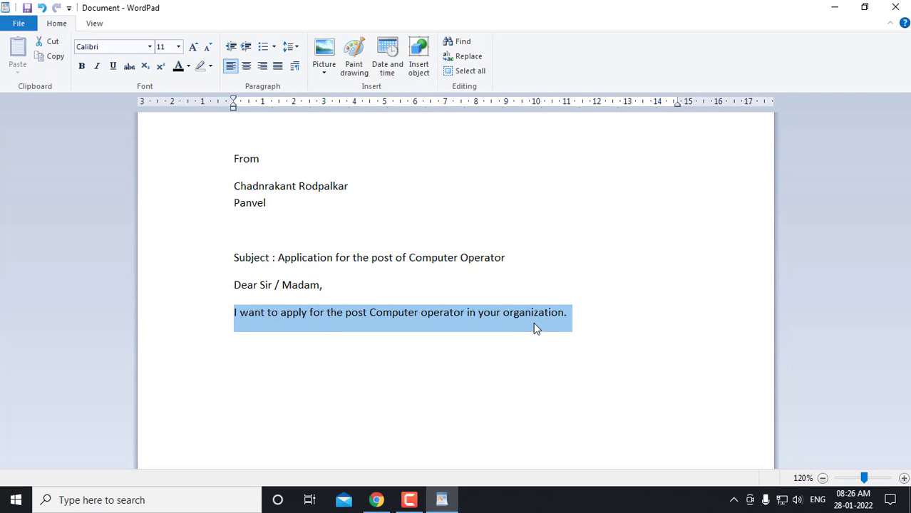
Add the sentence 'I have completed my graduation and MS-CIT Course.' to the body
left_click(570, 314)
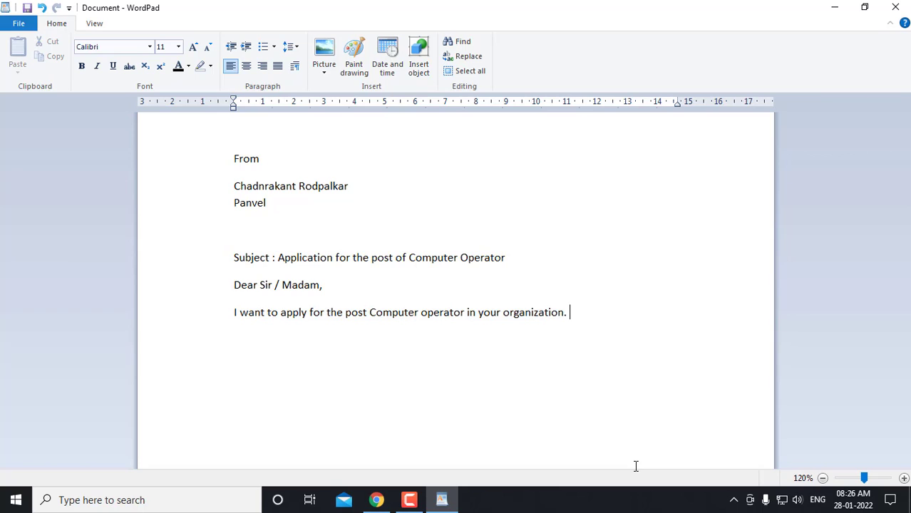
type("I am")
key("BackSpace")
key("BackSpace")
type("have completed my grad")
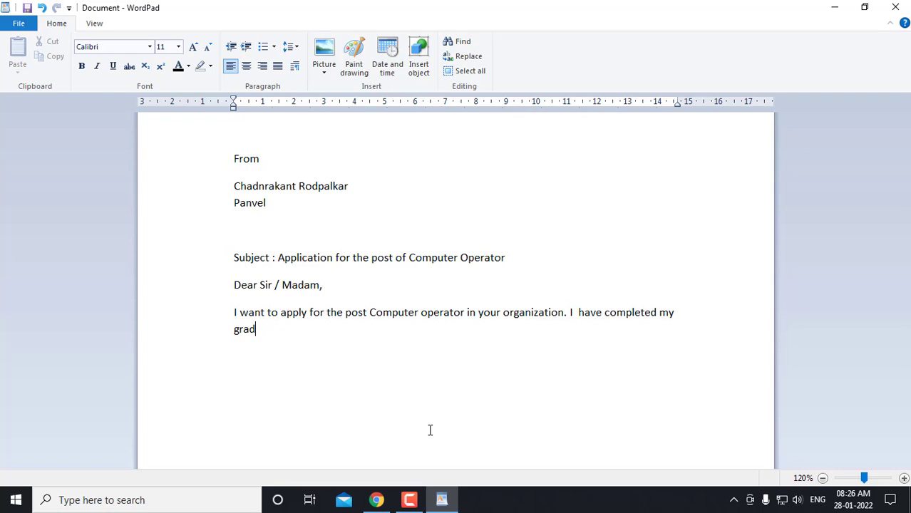
type("uation and MS-CIT Cpou")
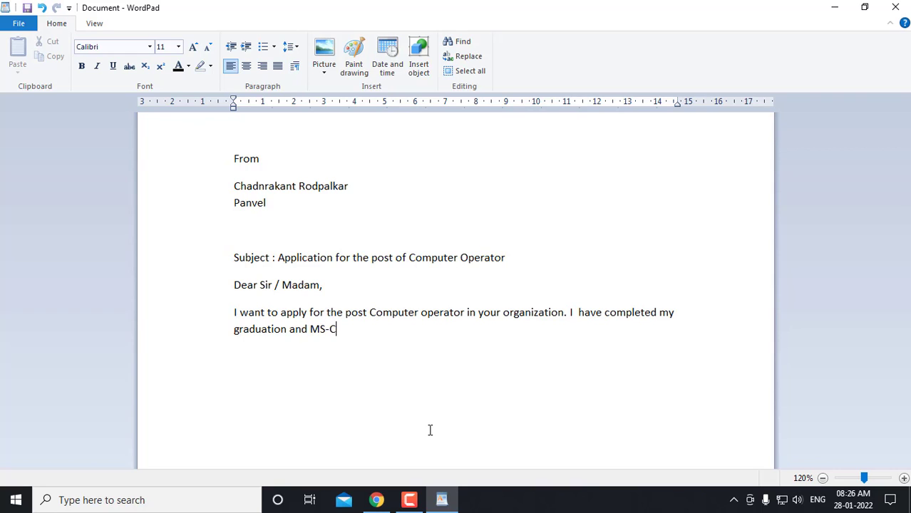
key("BackSpace")
key("BackSpace")
key("BackSpace")
type("ourse.")
Close the letter with 'Thanking you.' on a new paragraph
key("Return")
key("Return")
type("Thanking yo.")
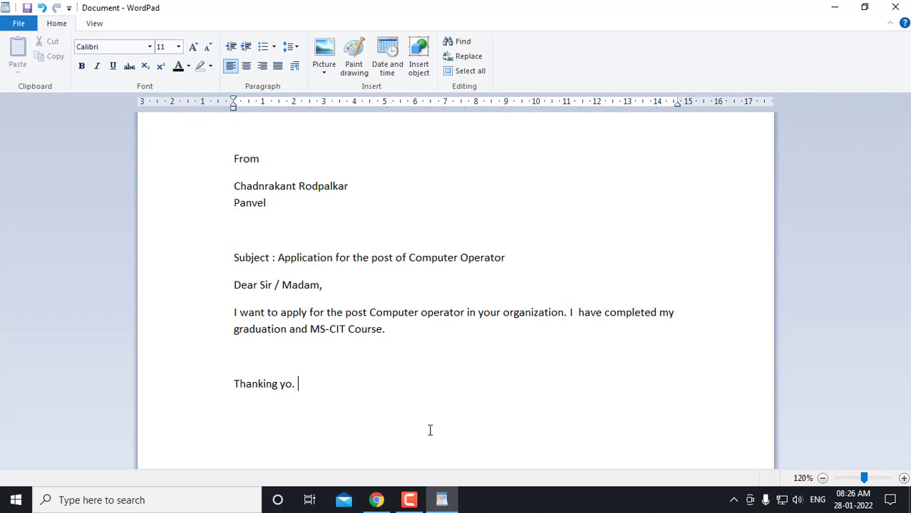
key("BackSpace")
key("BackSpace")
type("u.")
Cut the sender's town line out of the From block
left_click(251, 205)
left_click_drag(234, 203, 270, 203)
key("ctrl+c")
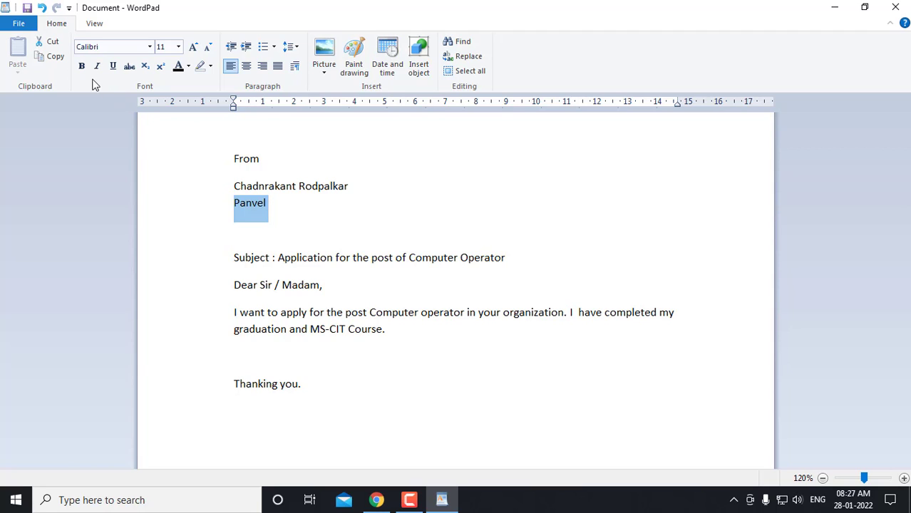
left_click(51, 43)
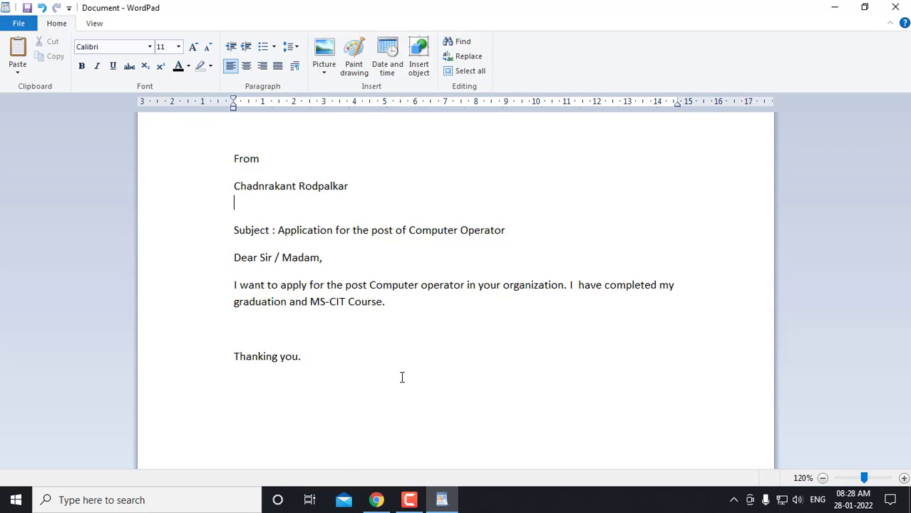
Paste the town after 'MS-CIT Course.', then undo both the paste and the cut
left_click(415, 306)
left_click(17, 50)
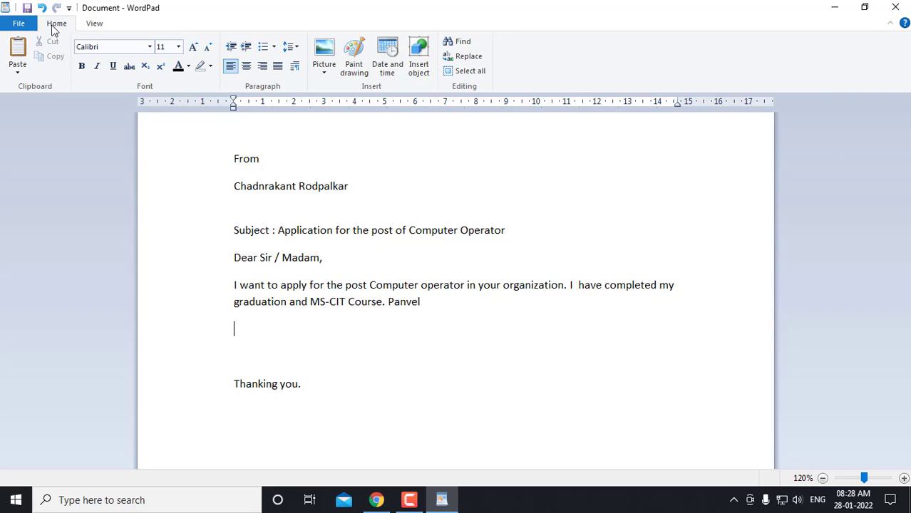
left_click(42, 8)
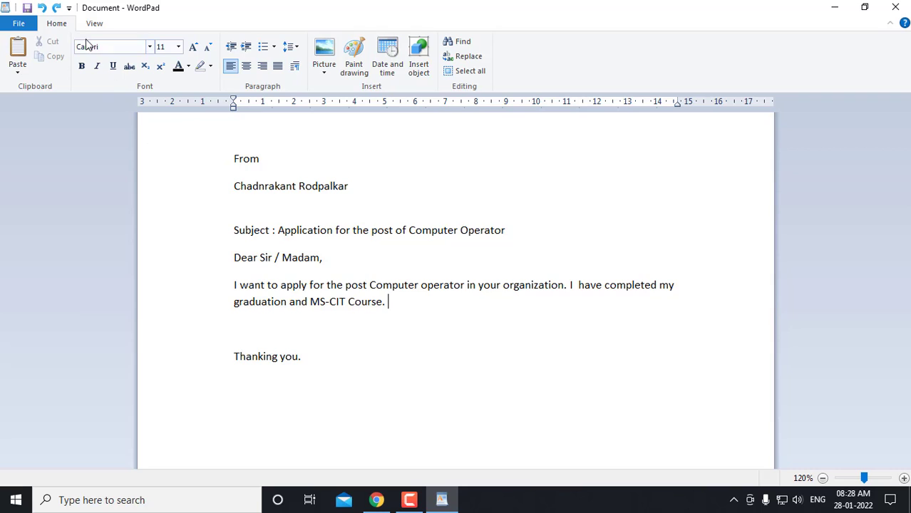
left_click(42, 8)
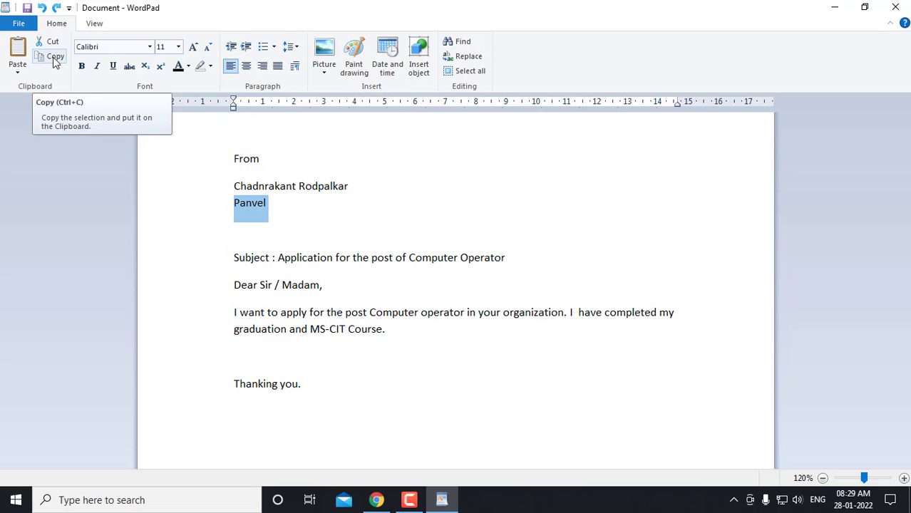
Select and copy the sender's name line under From
left_click(250, 208)
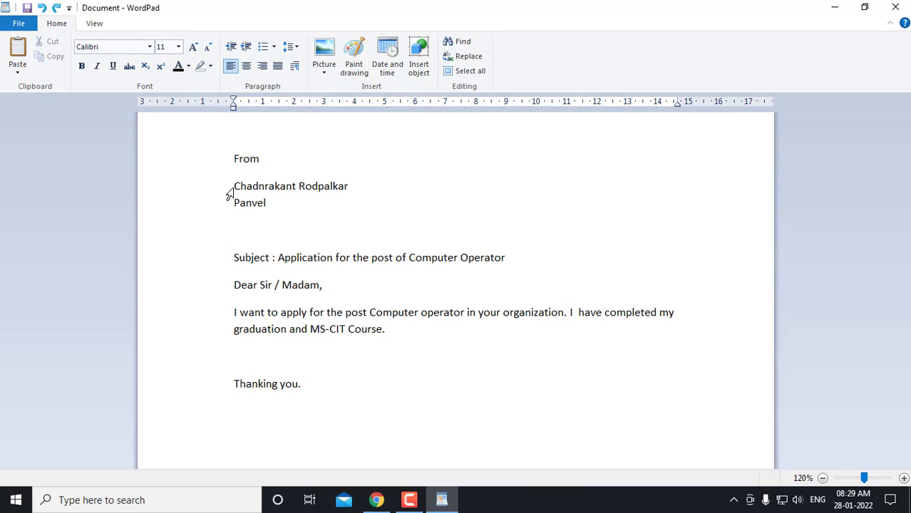
left_click_drag(234, 186, 311, 179)
key("Left")
left_click(347, 187, "shift")
key("ctrl+c")
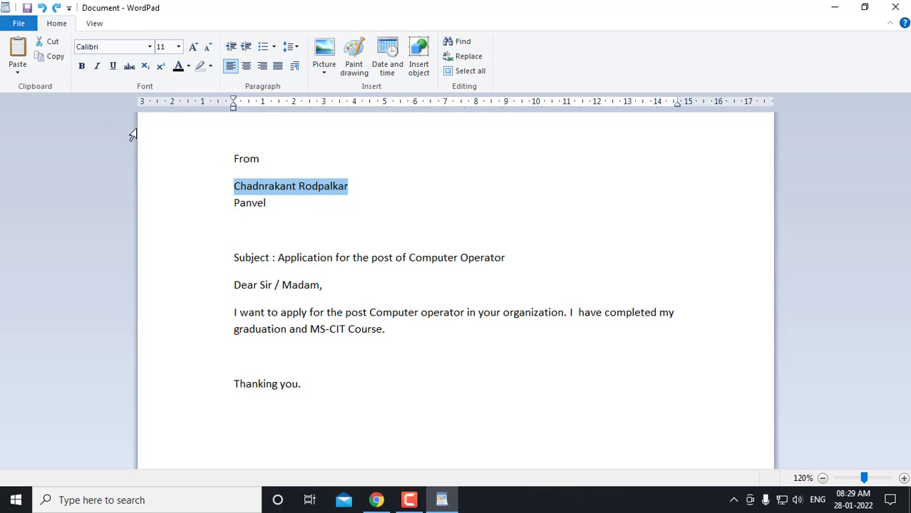
left_click(55, 57)
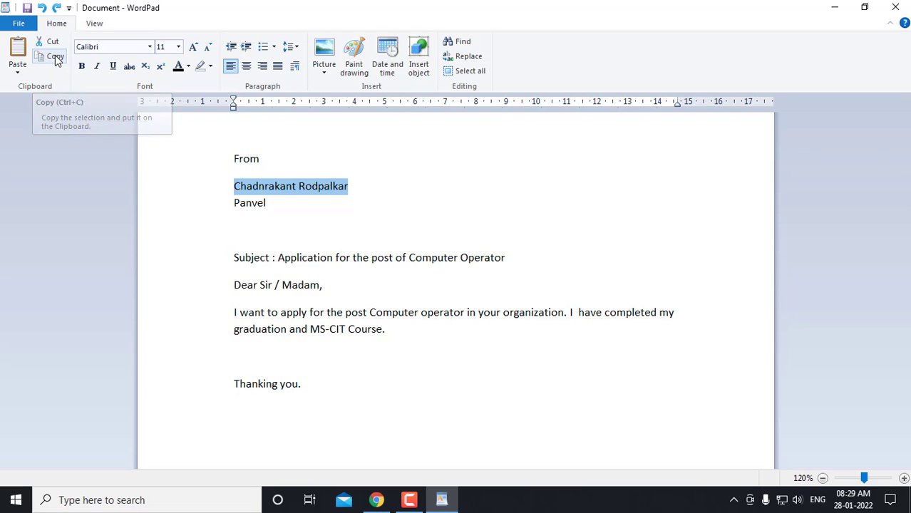
Paste the sender's name as a signature on a new line below 'Thanking you.'
left_click(244, 401)
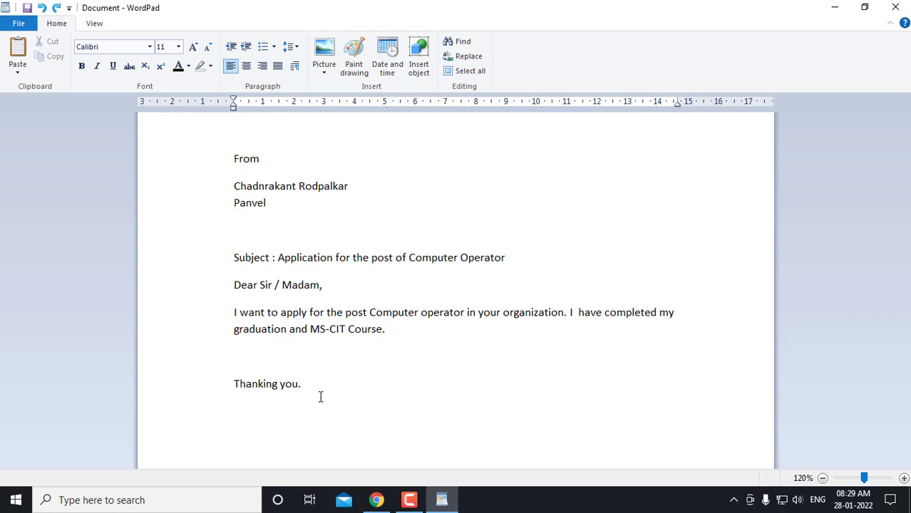
key("Return")
left_click(18, 51)
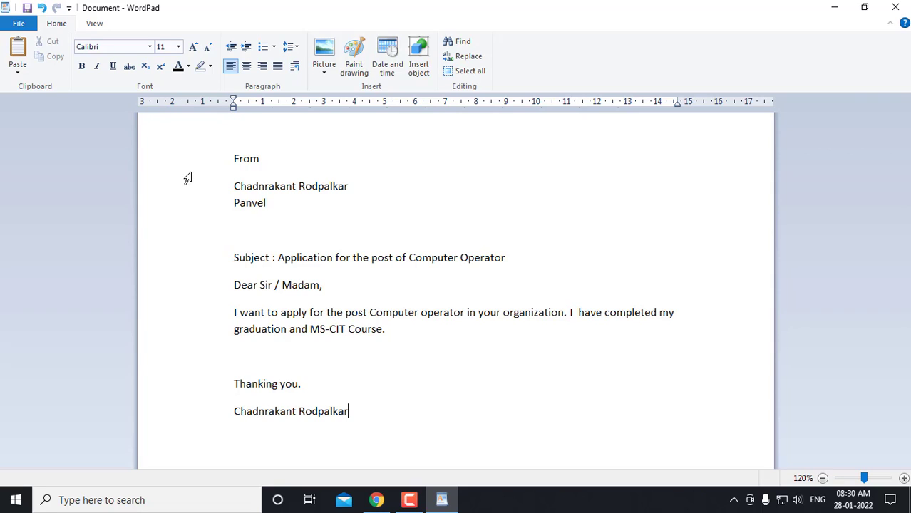
left_click(226, 260)
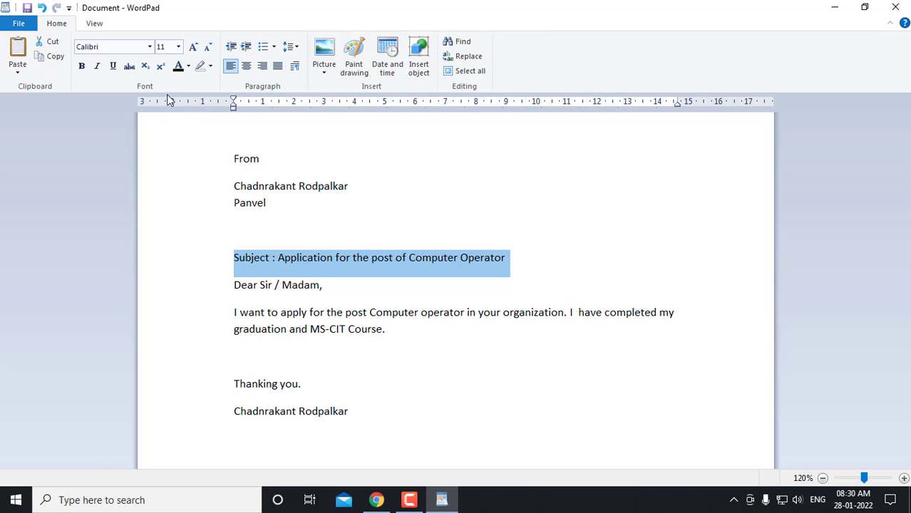
Try Freehand521 BT on the subject line, then apply Berlin Sans FB Demi instead
left_click(150, 47)
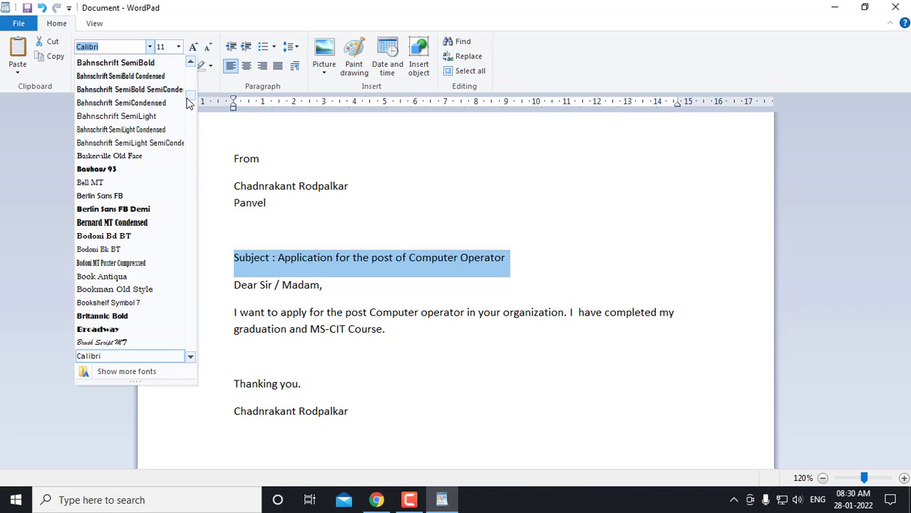
left_click_drag(187, 96, 191, 122)
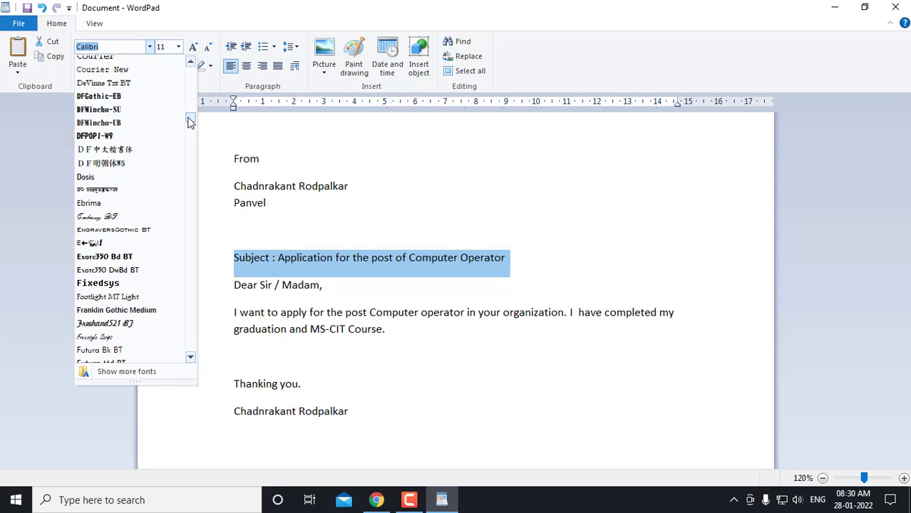
left_click(131, 324)
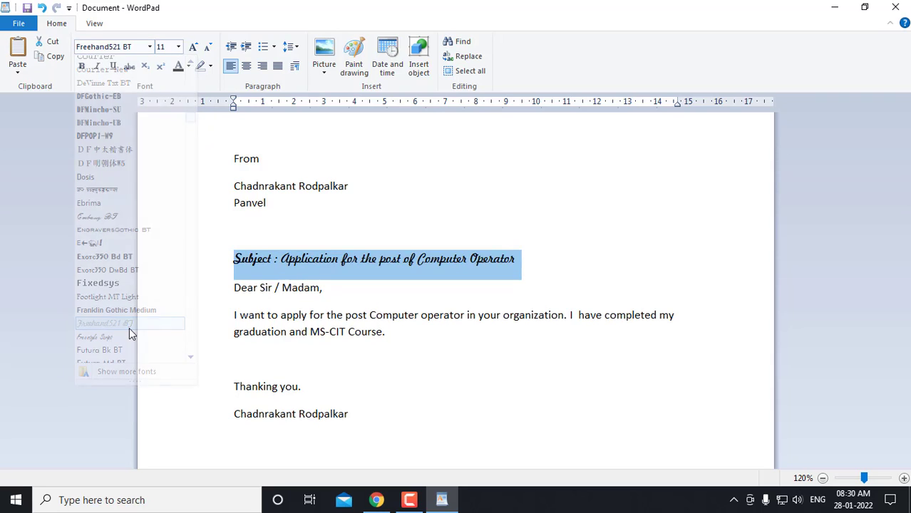
left_click(364, 260)
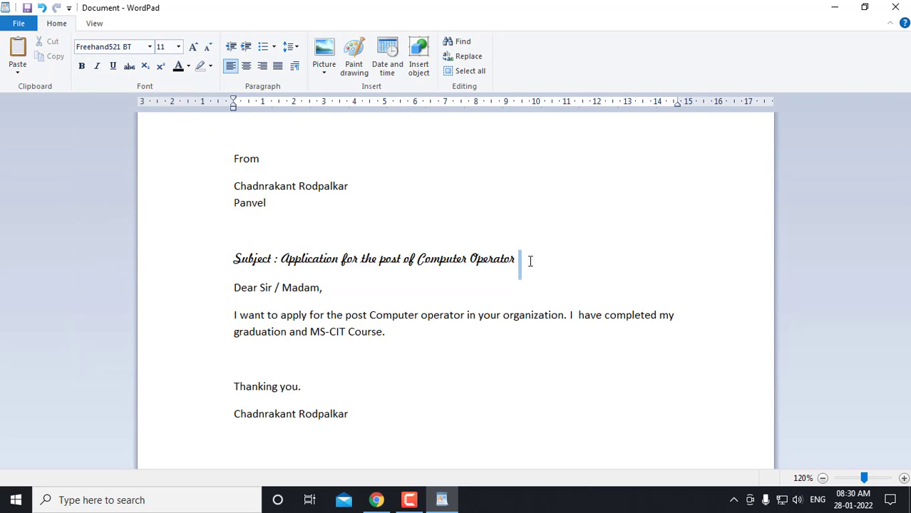
left_click_drag(529, 261, 248, 260)
left_click(352, 275)
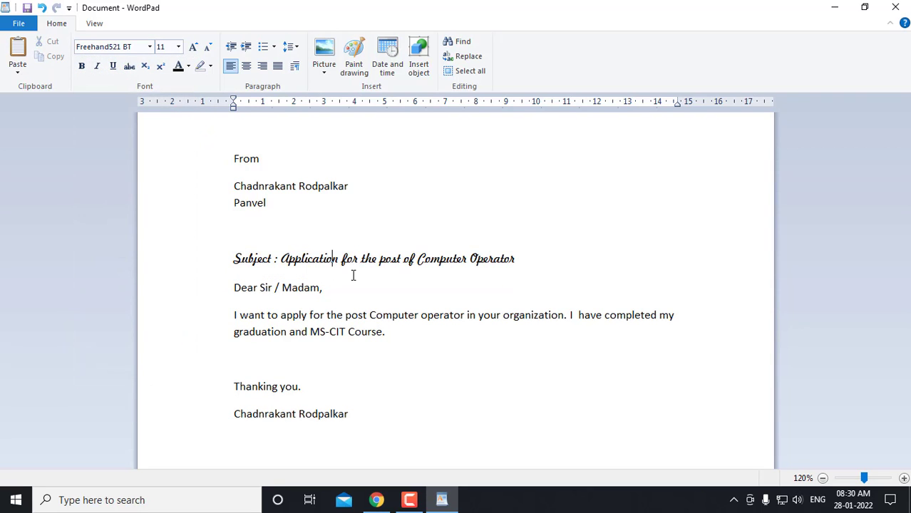
left_click(539, 264)
left_click_drag(522, 260, 232, 262)
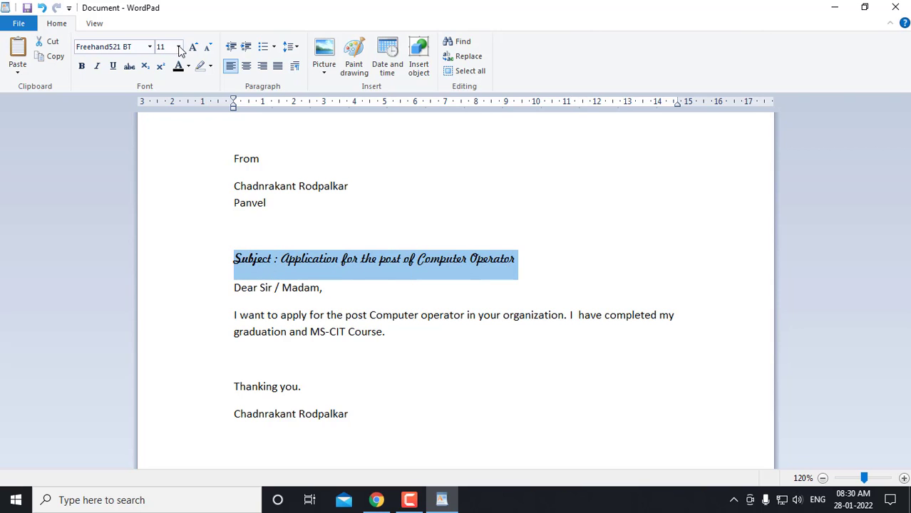
left_click(150, 47)
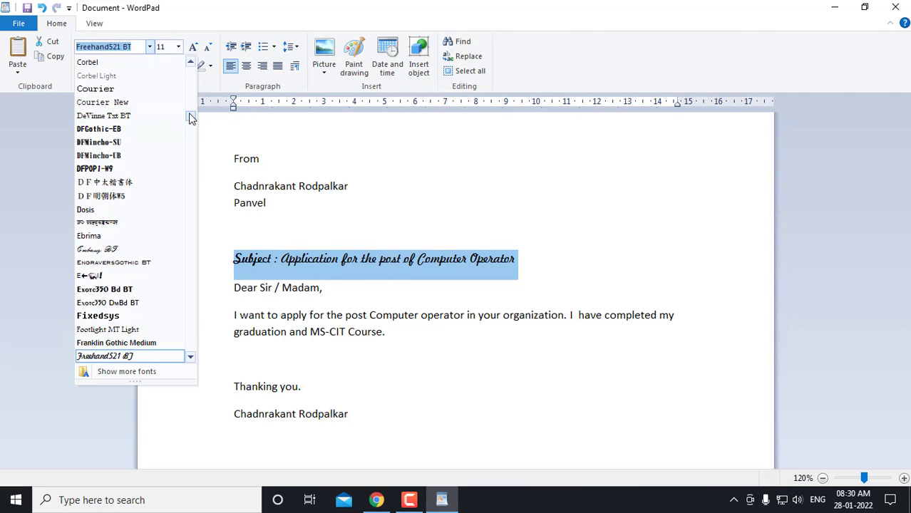
left_click_drag(191, 118, 193, 99)
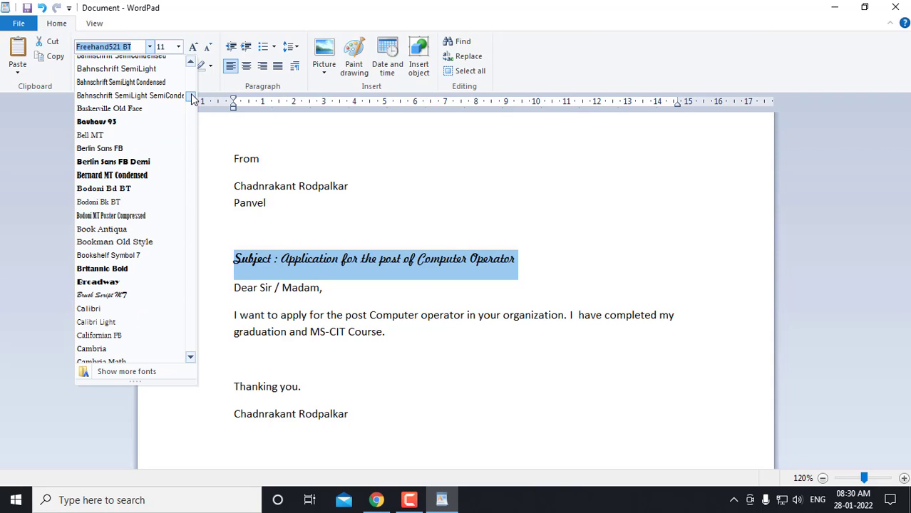
left_click(140, 162)
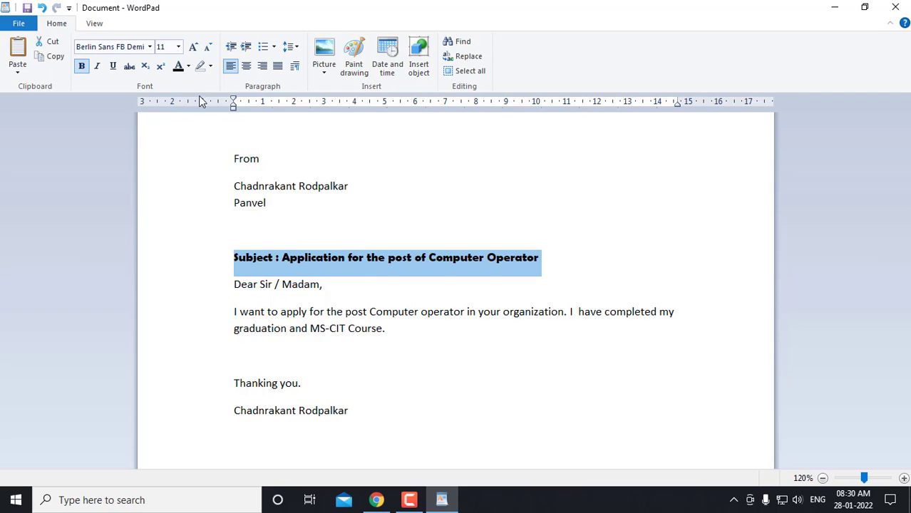
Resize the subject line from 16 to 14 pt so it fits on one line
left_click(179, 47)
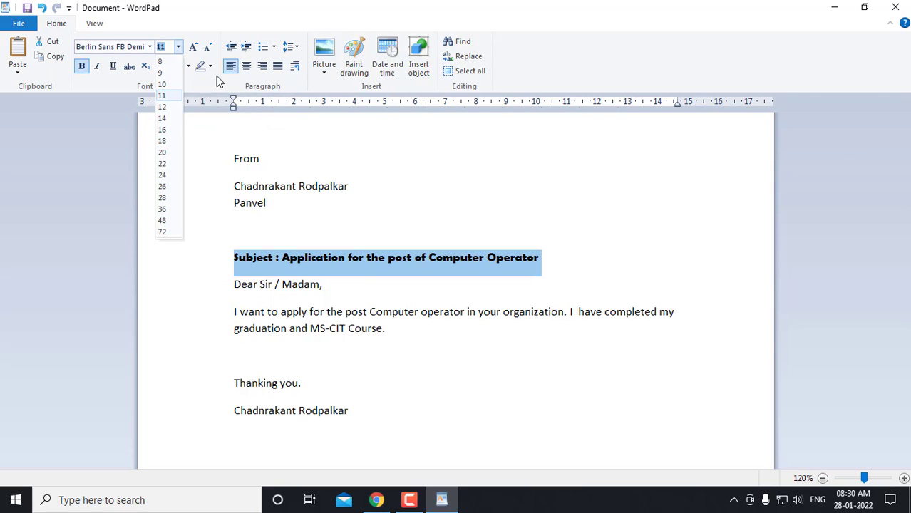
left_click(164, 131)
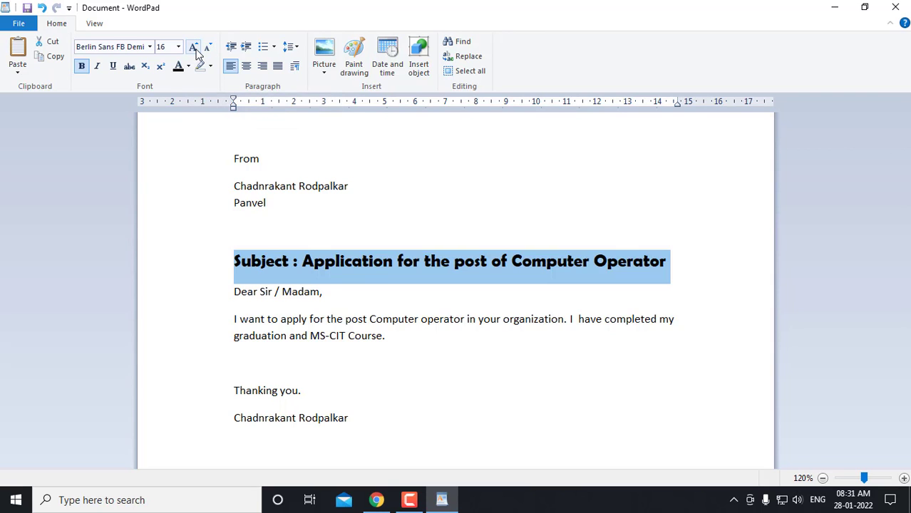
left_click(194, 47)
left_click(194, 48)
left_click(194, 48)
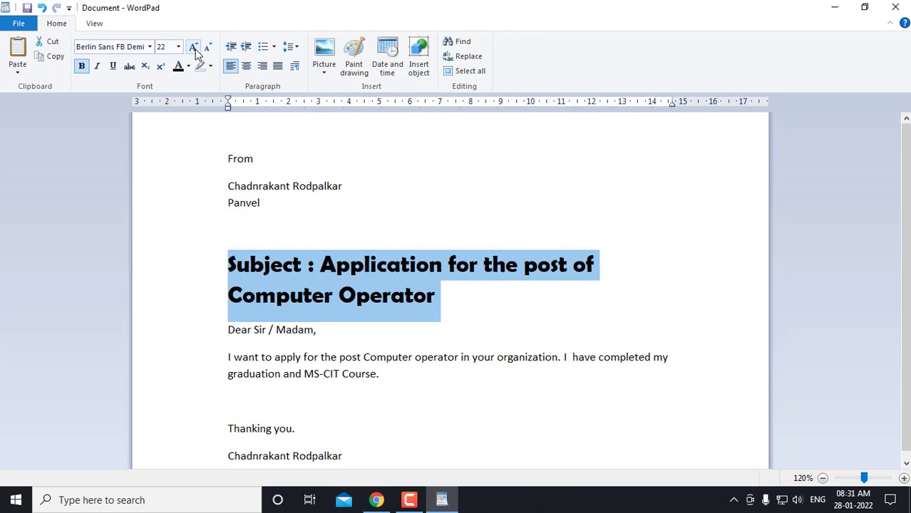
left_click(194, 48)
left_click(194, 48)
left_click(194, 47)
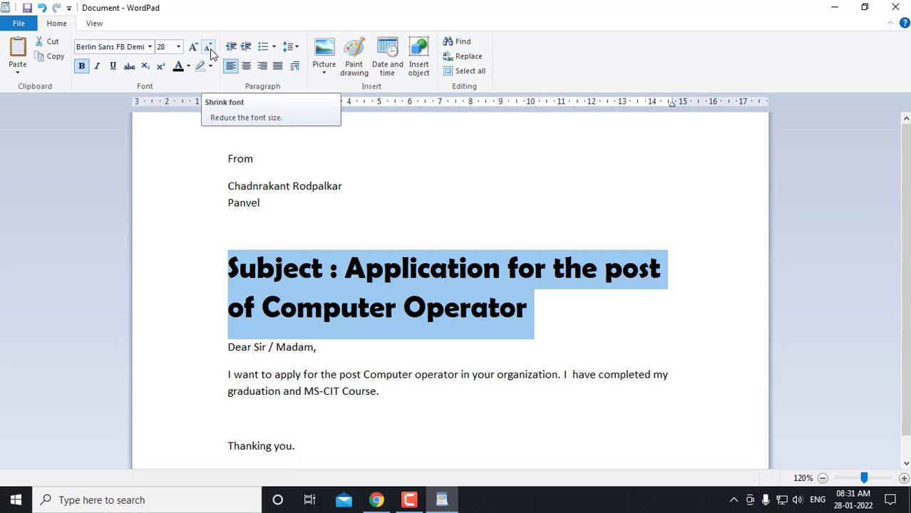
left_click(209, 49)
left_click(209, 48)
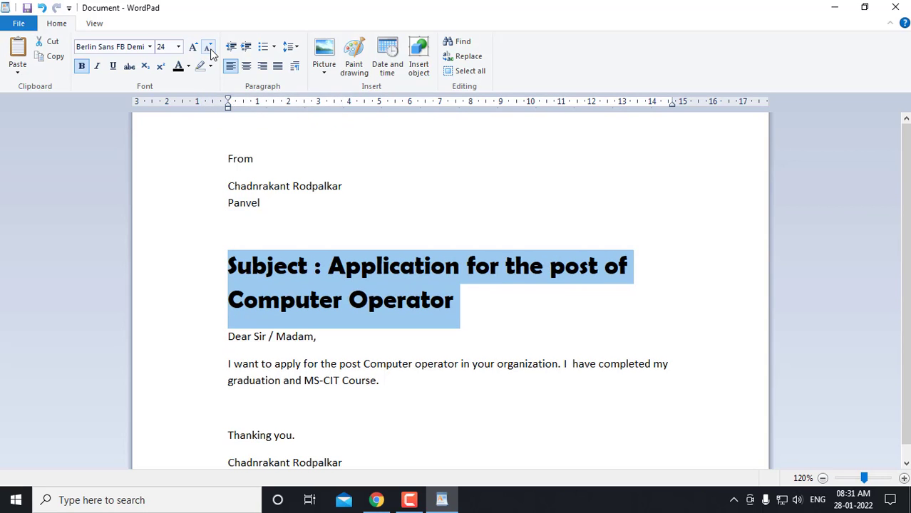
left_click(209, 48)
left_click(209, 49)
left_click(209, 49)
left_click(209, 48)
left_click(209, 48)
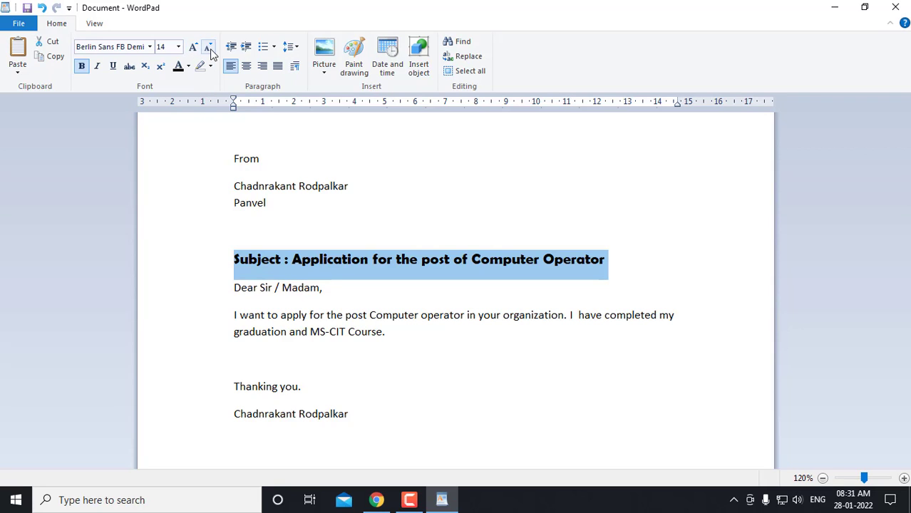
left_click(256, 370)
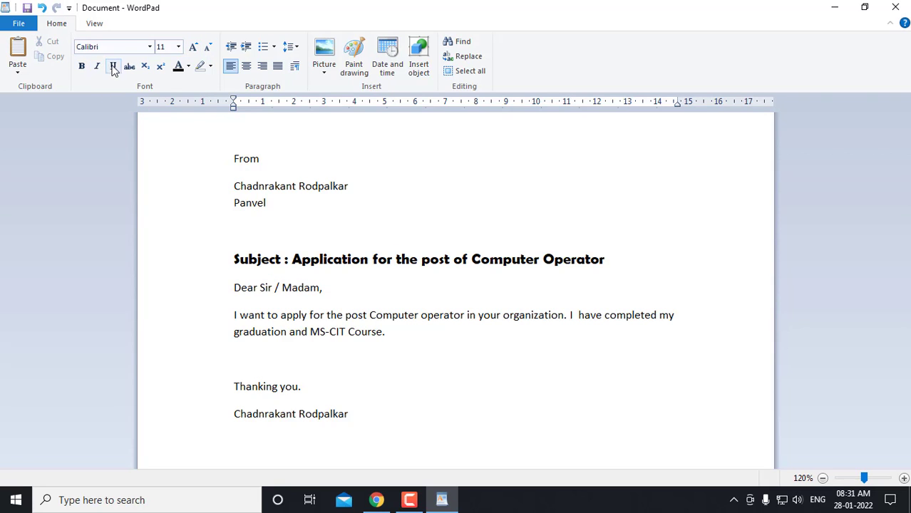
Make the sender's name under From bold, removing the trial italic and underline
left_click(216, 189)
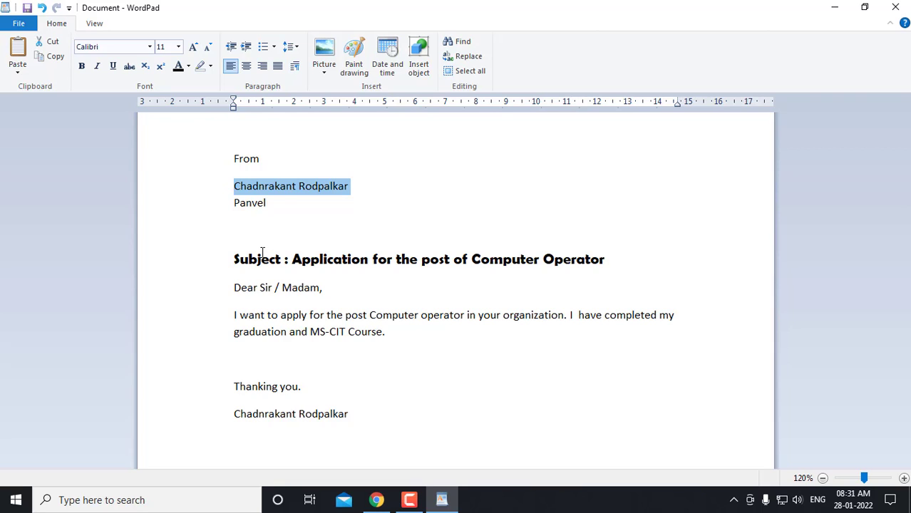
left_click(82, 68)
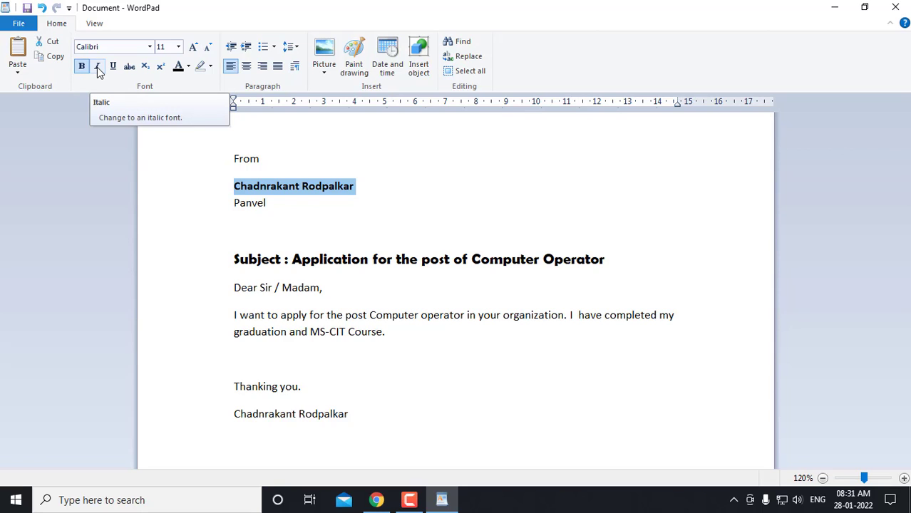
left_click(97, 67)
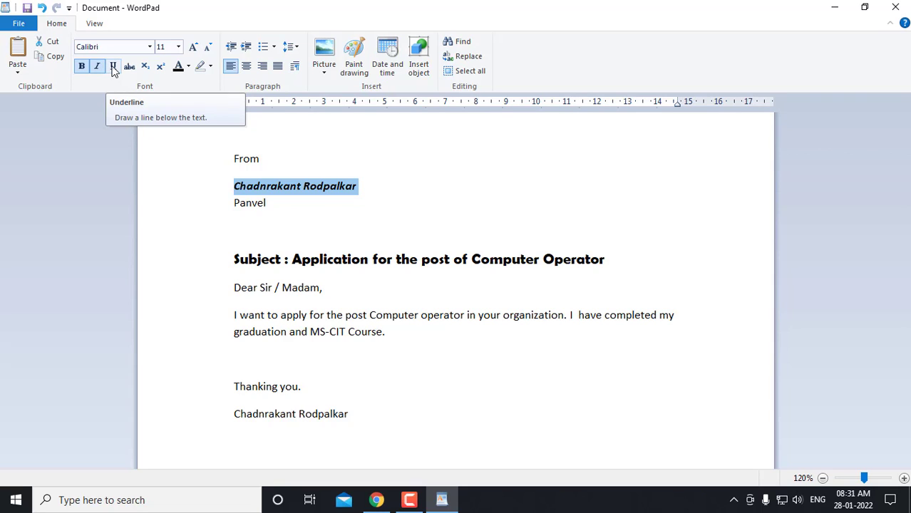
left_click(112, 67)
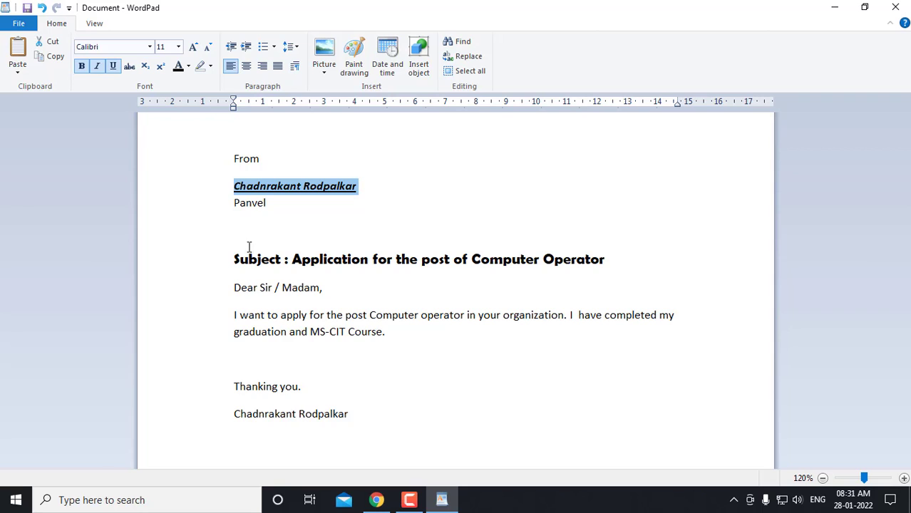
left_click(113, 67)
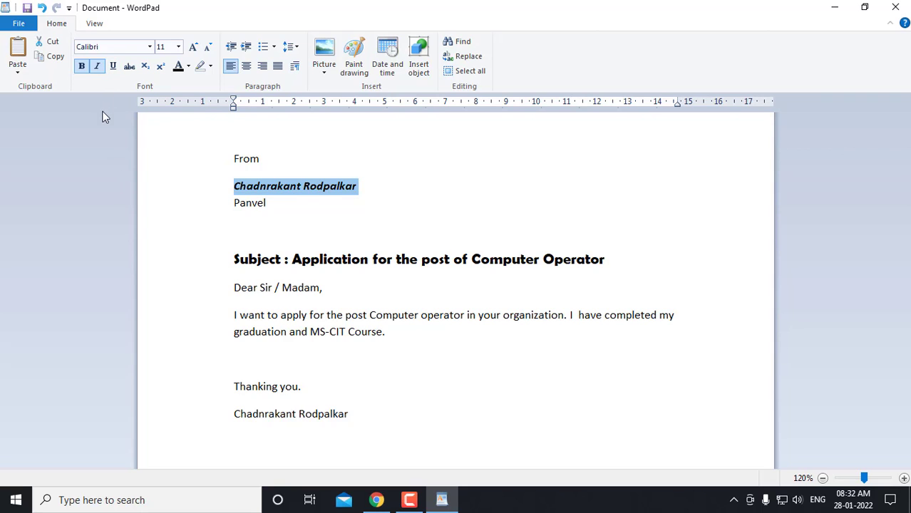
left_click(98, 65)
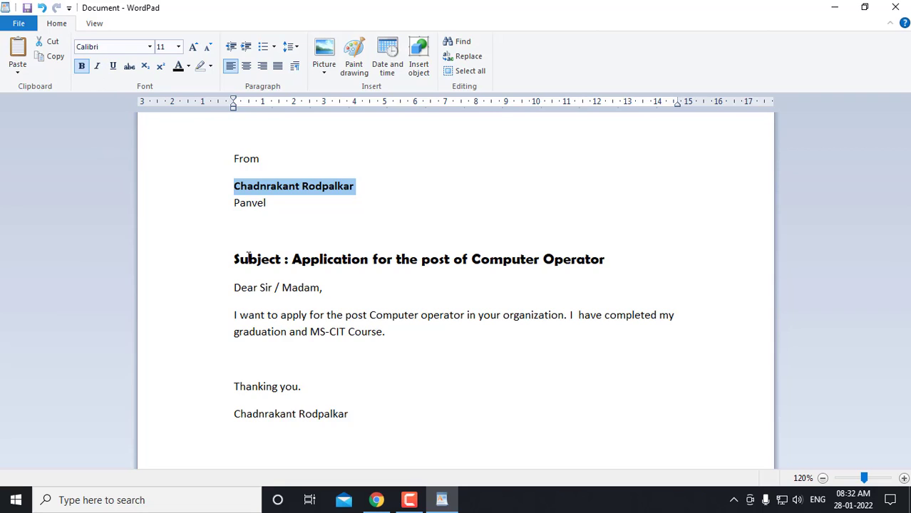
left_click(263, 236)
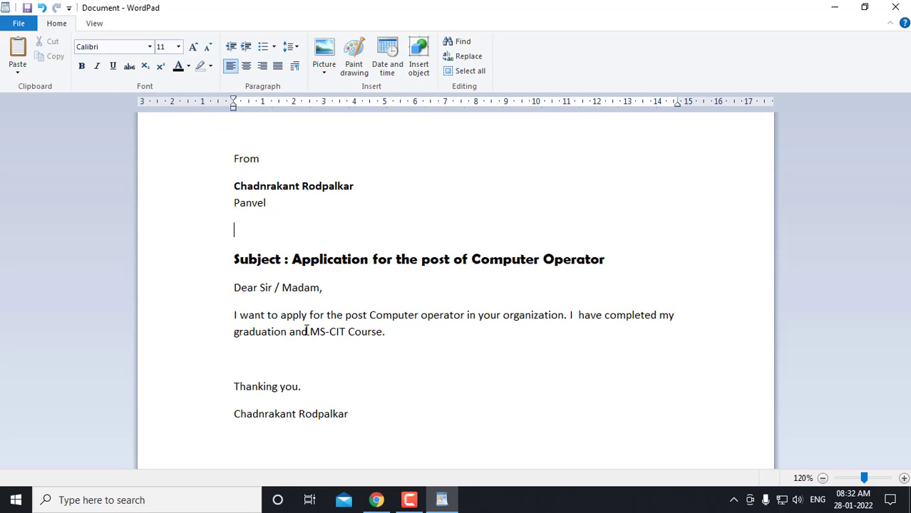
left_click_drag(369, 315, 451, 322)
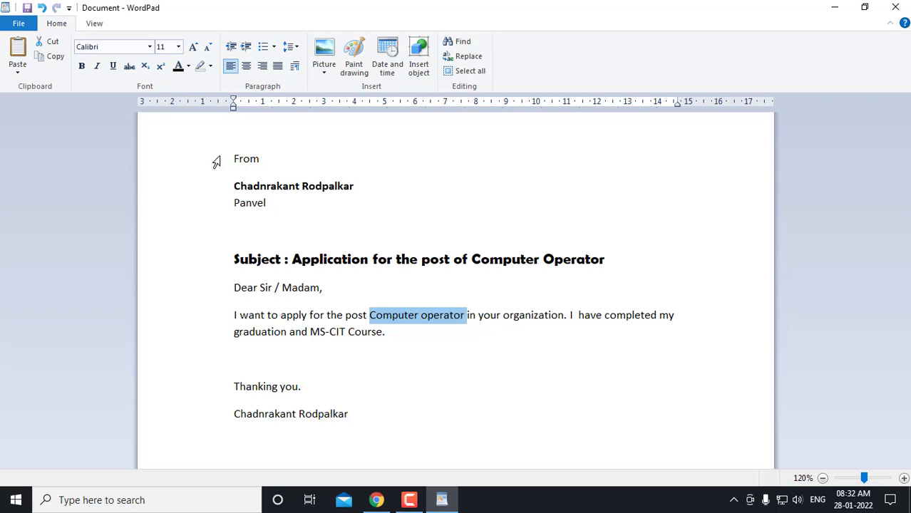
Apply strikethrough to 'Computer operator' in the opening sentence
left_click(128, 68)
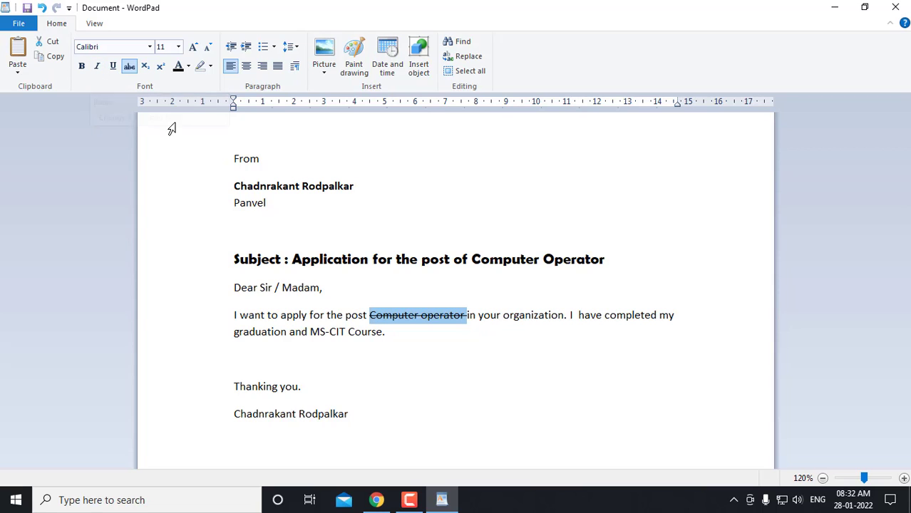
left_click(267, 185)
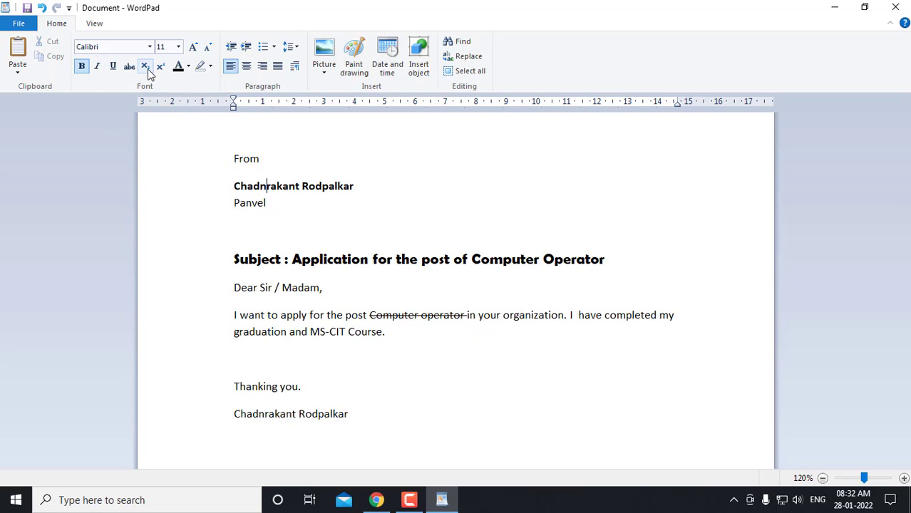
left_click(254, 361)
Type 'H20' at 36 pt on the empty line above 'Thanking you.'
left_click(178, 47)
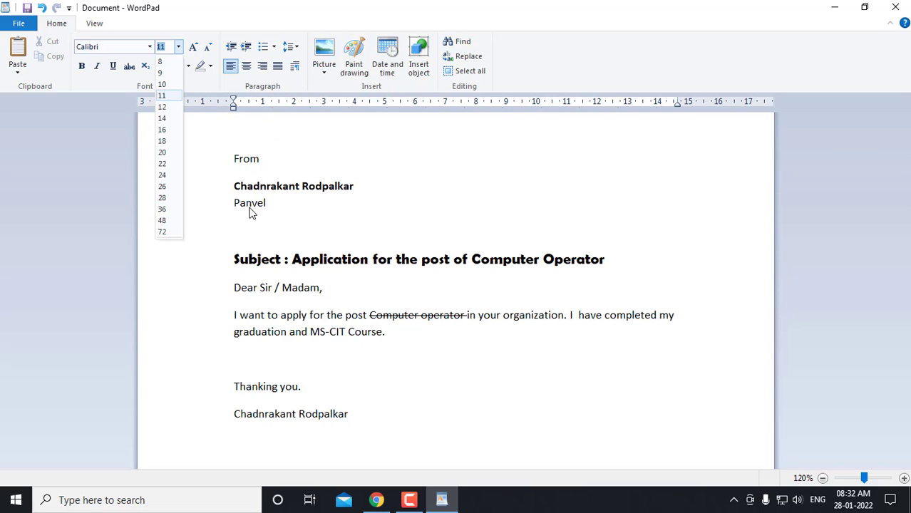
left_click(168, 213)
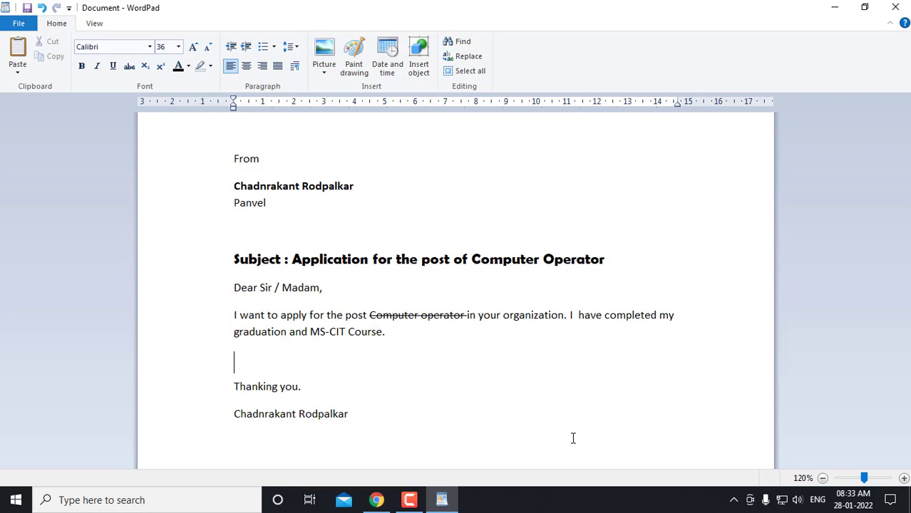
key("Caps_Lock")
type("H20")
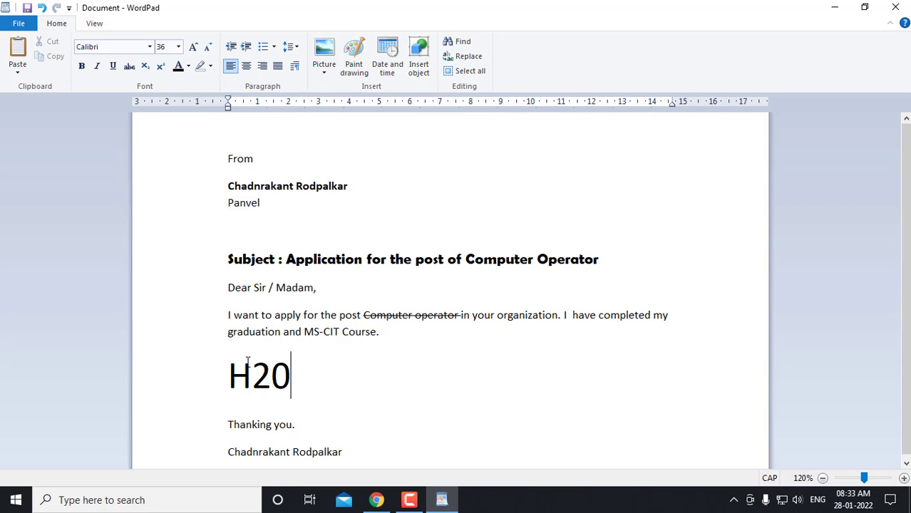
Subscript the 2 in H20, then add 'X2' with its 2 as superscript
left_click_drag(259, 372, 269, 381)
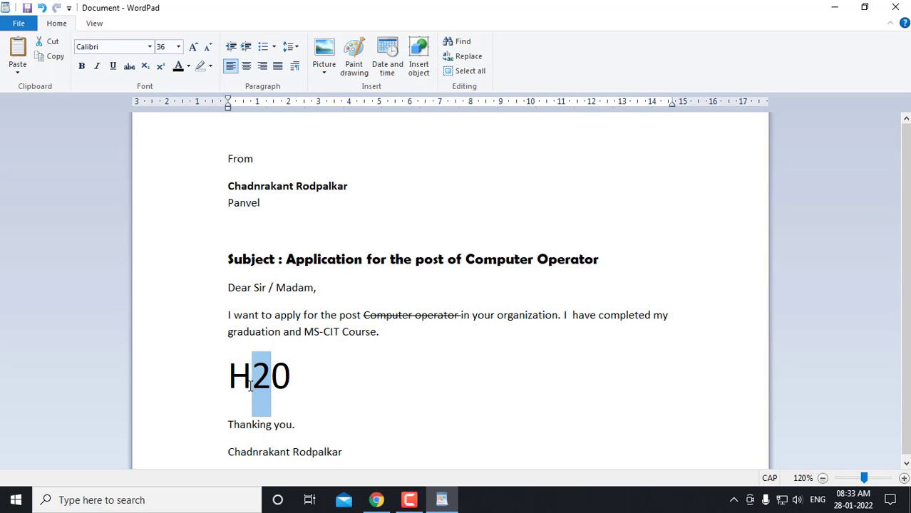
left_click(150, 68)
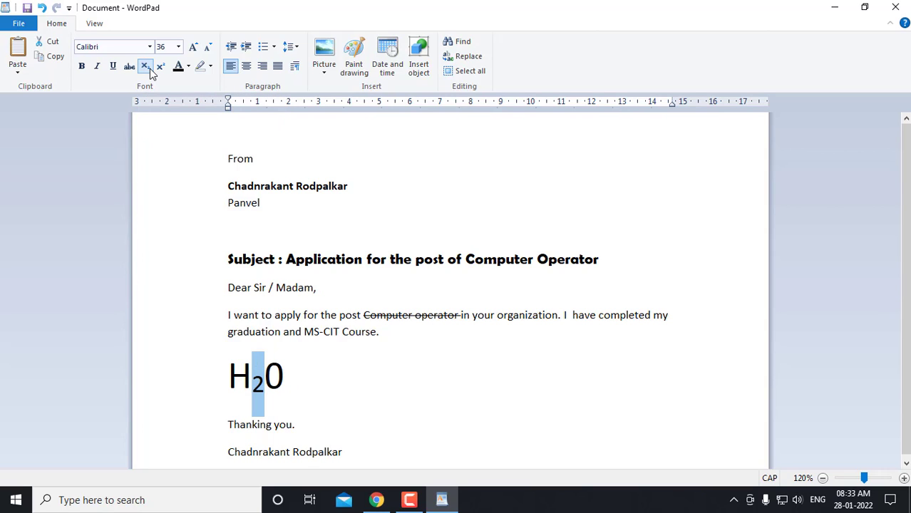
left_click(291, 380)
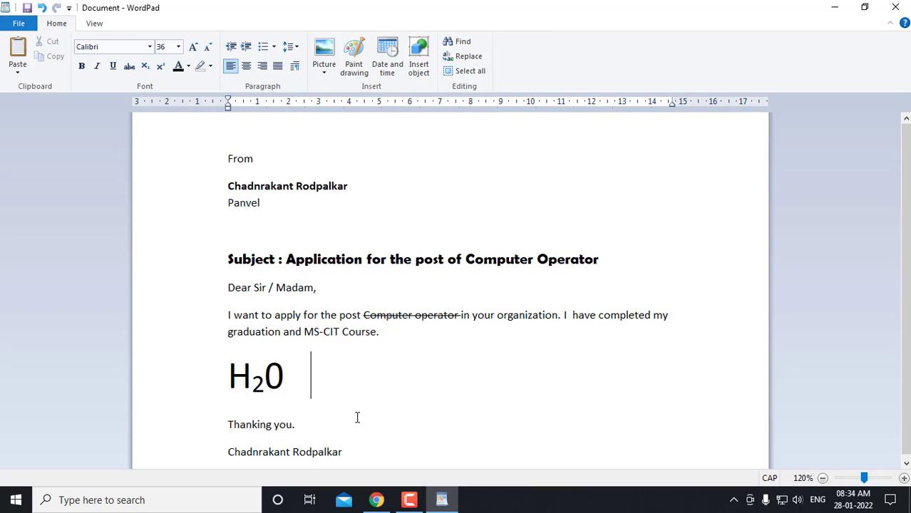
type("X2")
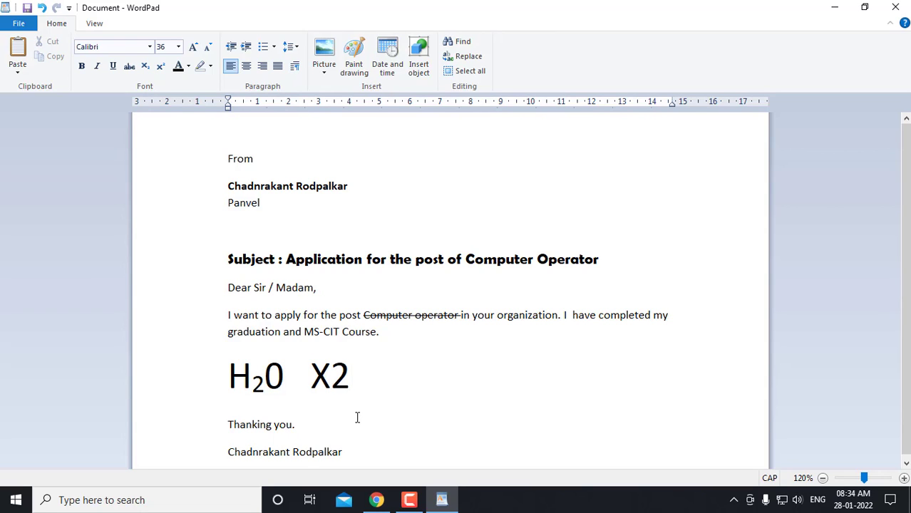
key("shift+Left")
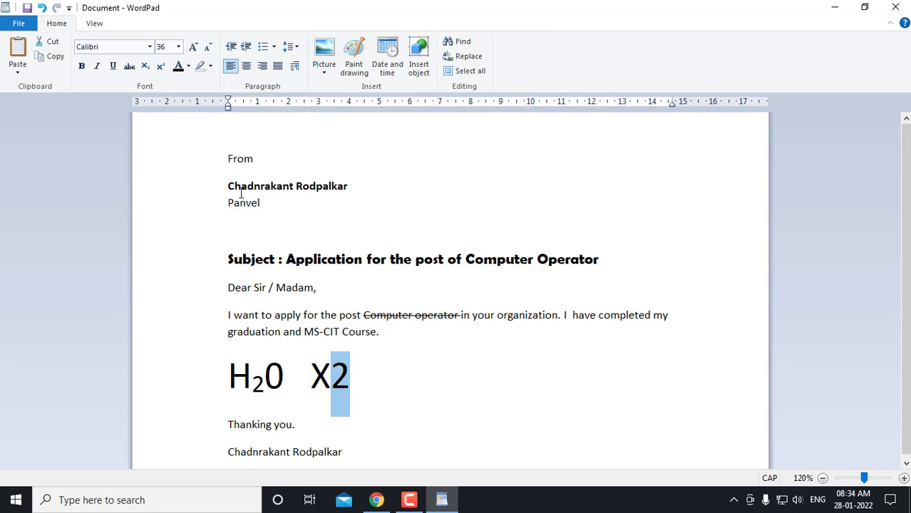
left_click(161, 67)
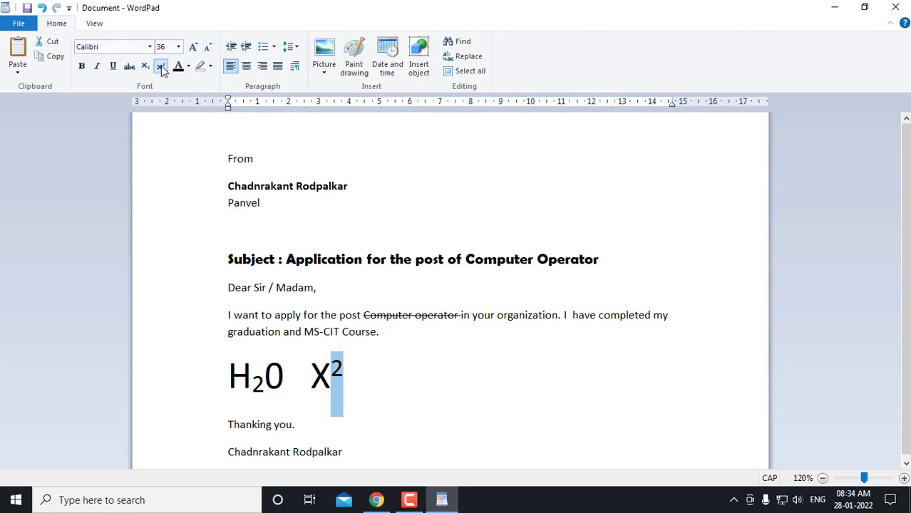
left_click(261, 384)
scroll(361, 395, "down", 1)
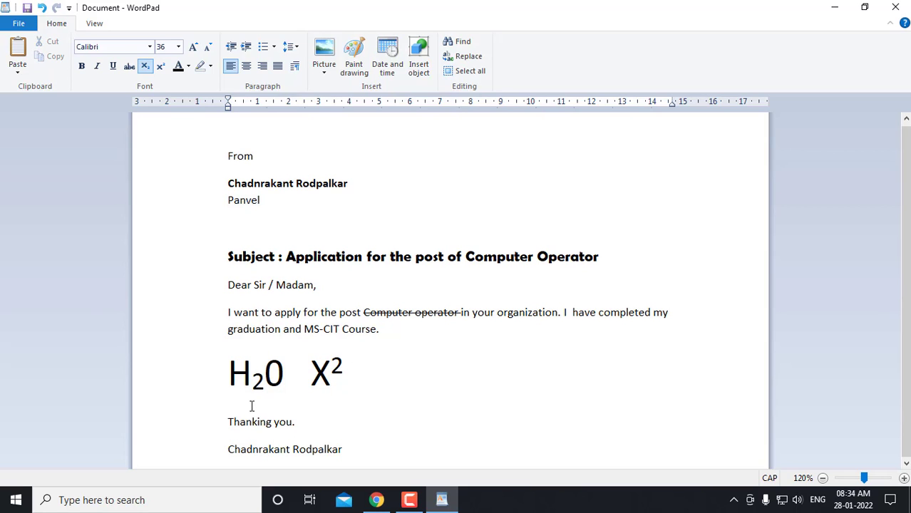
Add '1st' after 'Dear Sir / Madam,' with 'st' as superscript
left_click(317, 286)
type("1")
type("t")
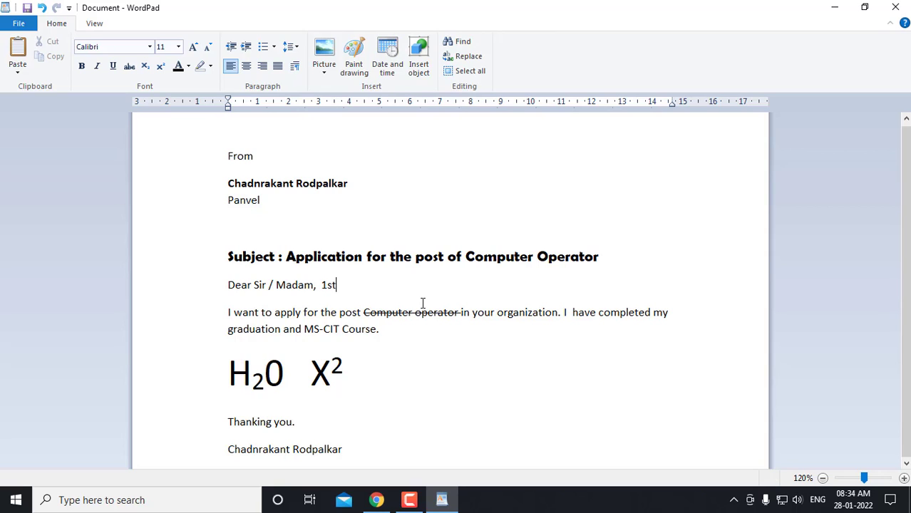
key("shift+Left")
key("shift+Left")
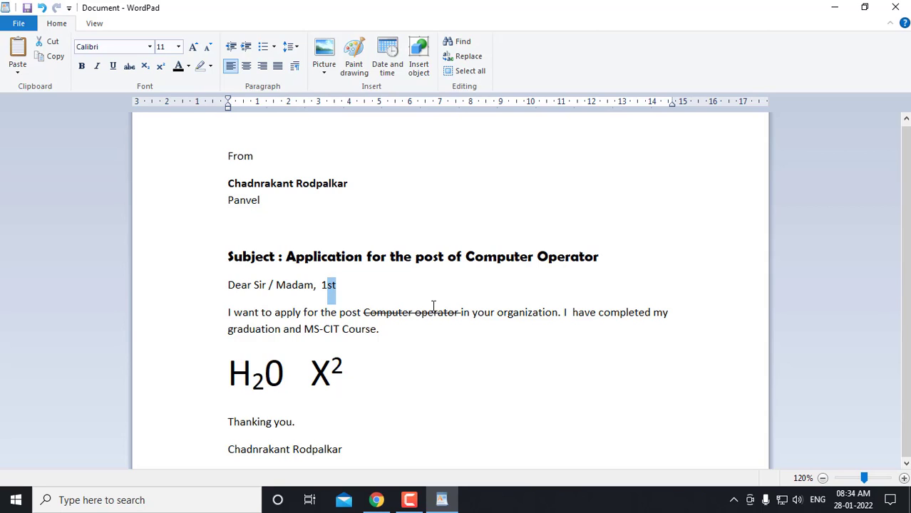
left_click(161, 66)
left_click(463, 376)
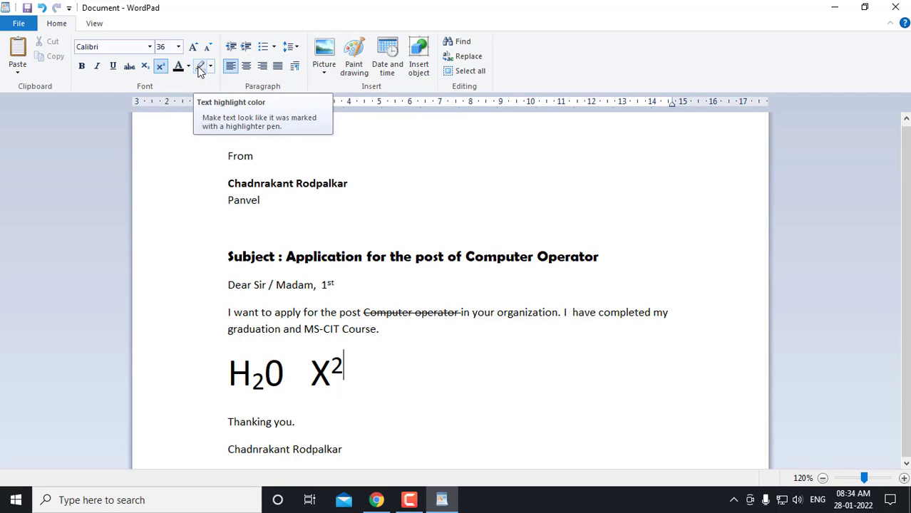
left_click(380, 329)
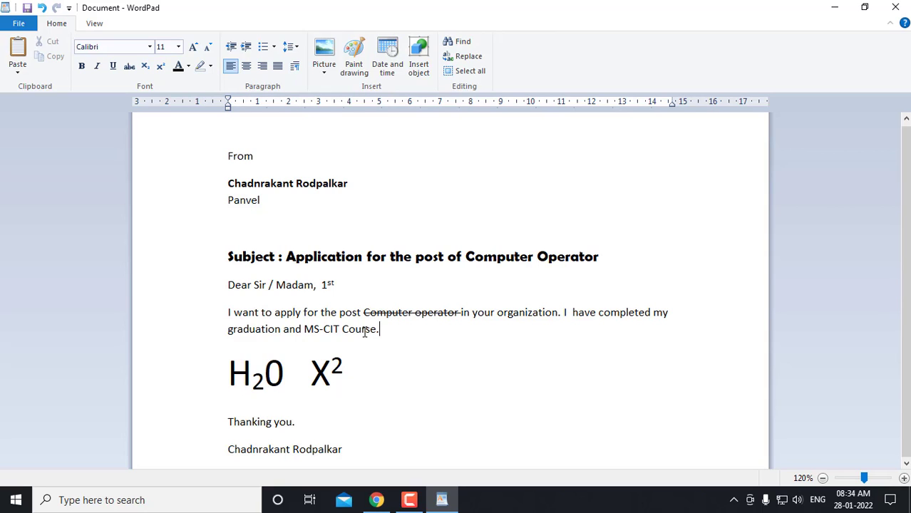
Change the font colour of 'MS-CIT Course' in the body sentence to red
left_click(306, 330)
left_click_drag(305, 330, 368, 329)
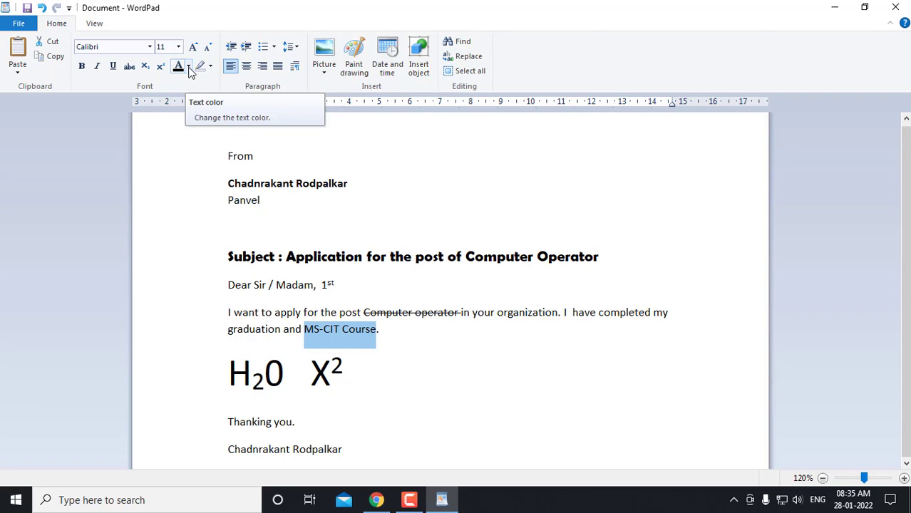
left_click(188, 67)
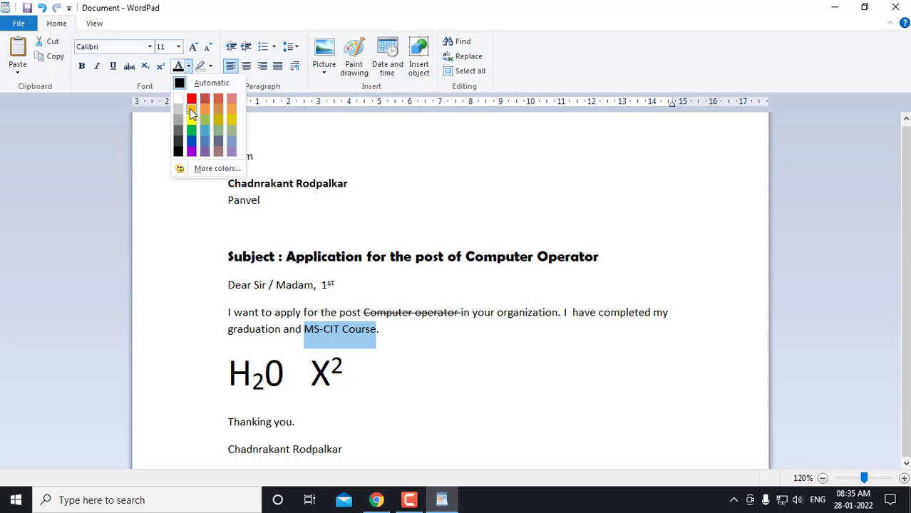
left_click(195, 97)
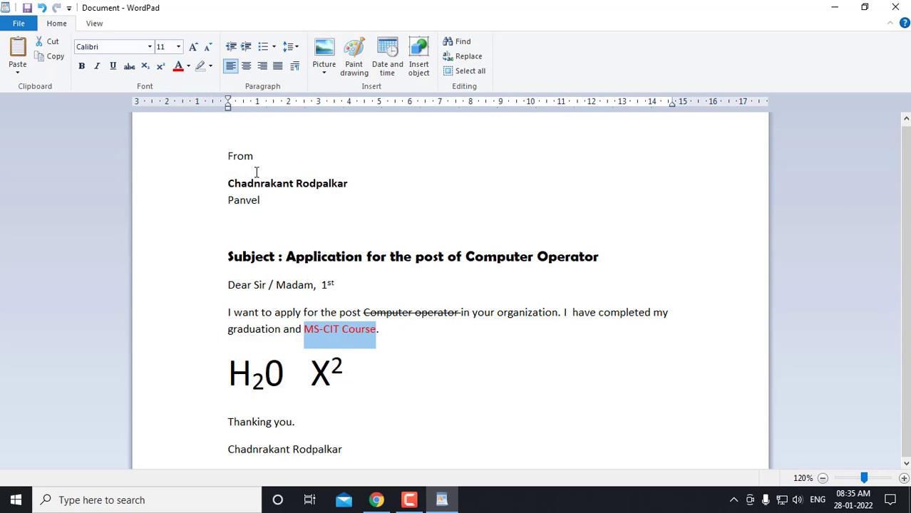
left_click(448, 397)
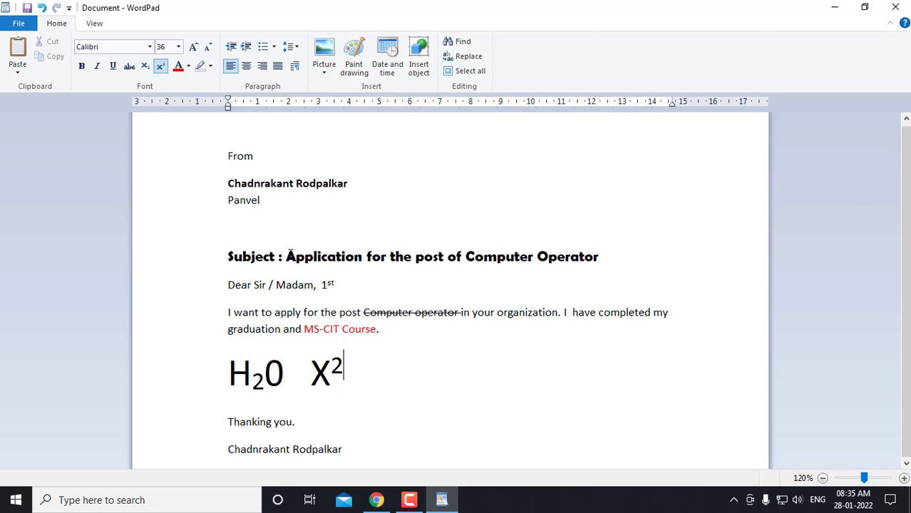
Highlight 'Application for the post of Computer Operator' in yellow
left_click_drag(287, 255, 577, 264)
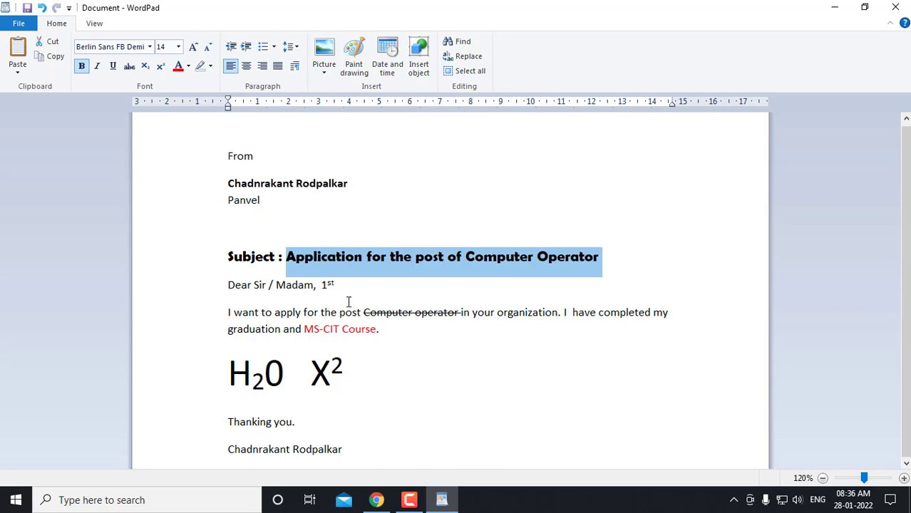
left_click(210, 66)
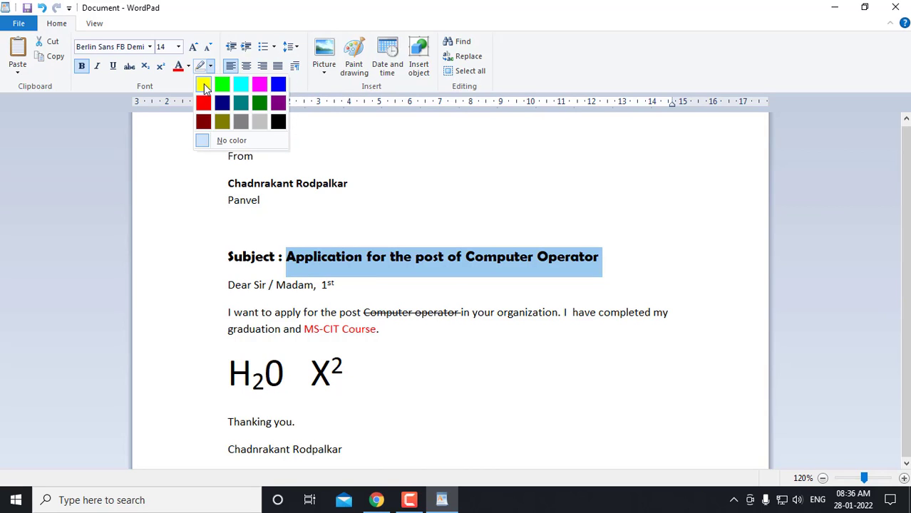
left_click(203, 85)
left_click(490, 410)
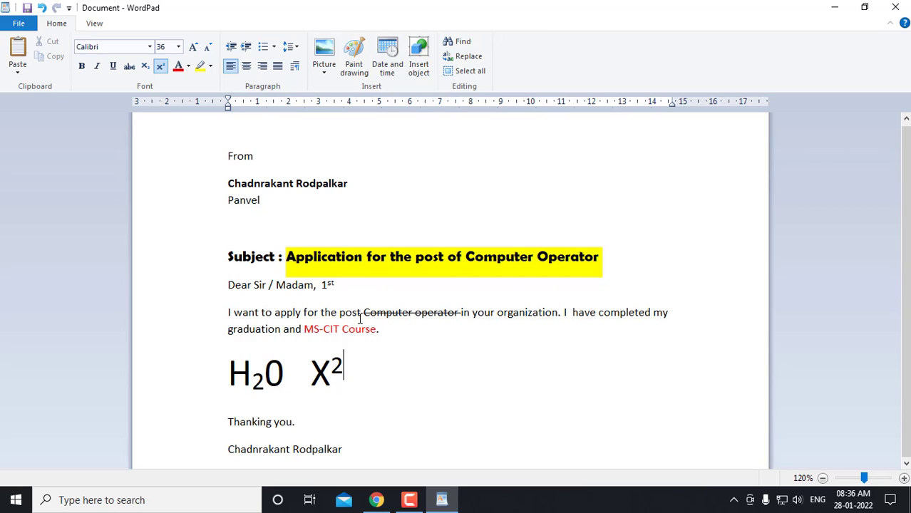
Undo the recent formatting with three Ctrl+Z presses, then select the body paragraph
key("ctrl+z")
key("ctrl+z")
key("ctrl+z")
key("ctrl+z")
key("ctrl+z")
key("ctrl+z")
key("ctrl+z")
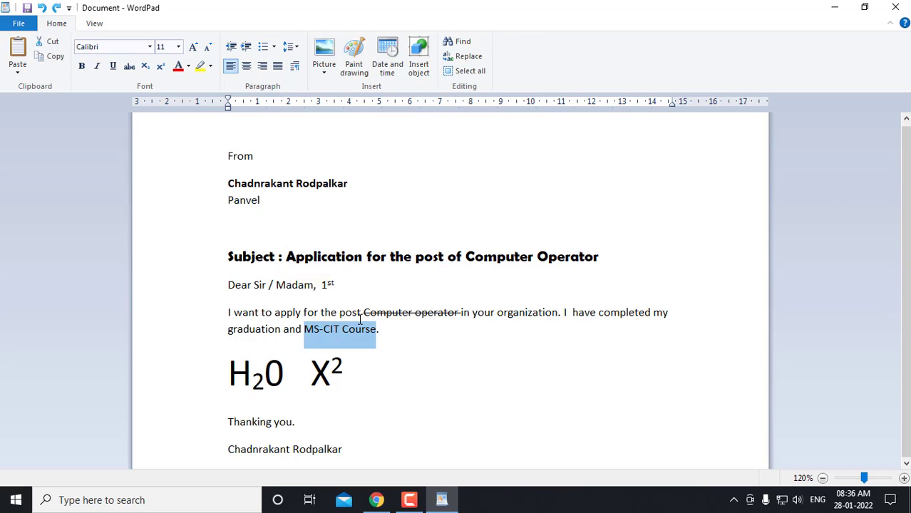
key("ctrl+z")
key("ctrl+z")
key("ctrl+z")
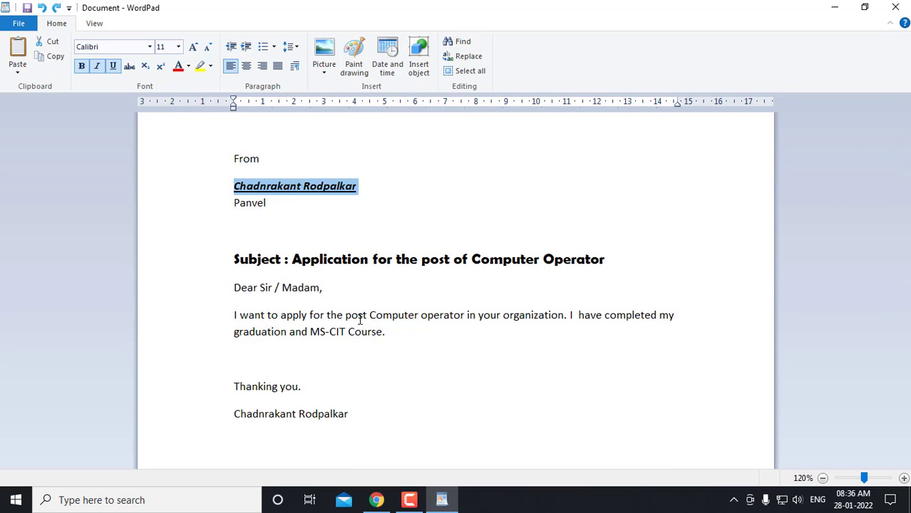
key("ctrl+z")
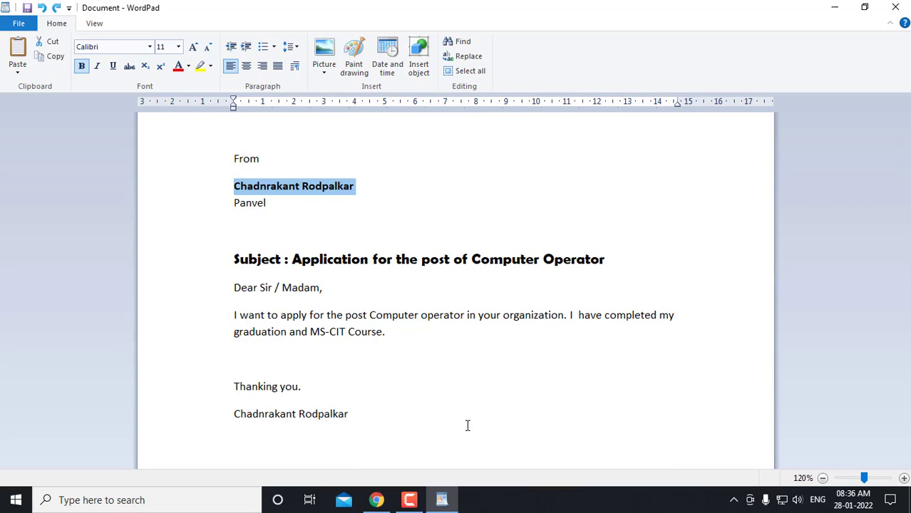
left_click(468, 423)
left_click(235, 305)
left_click_drag(236, 316, 385, 331)
key("ctrl+c")
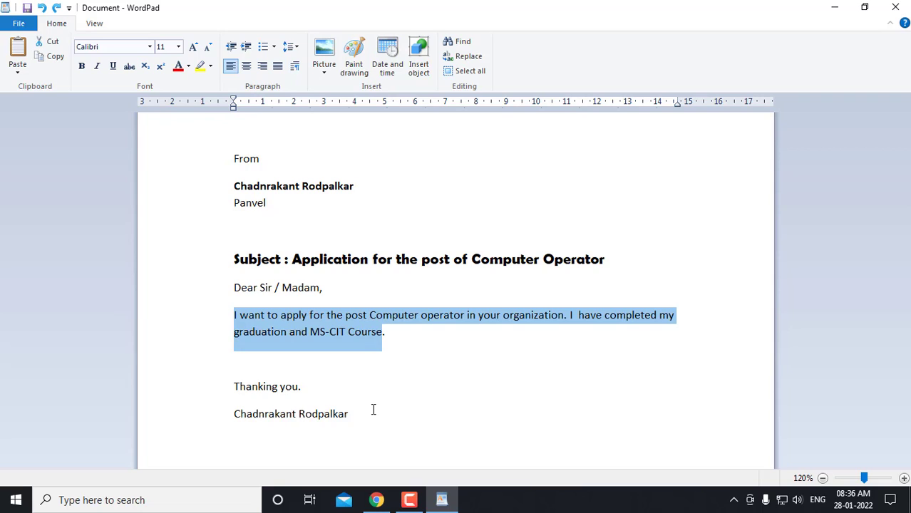
left_click(391, 332)
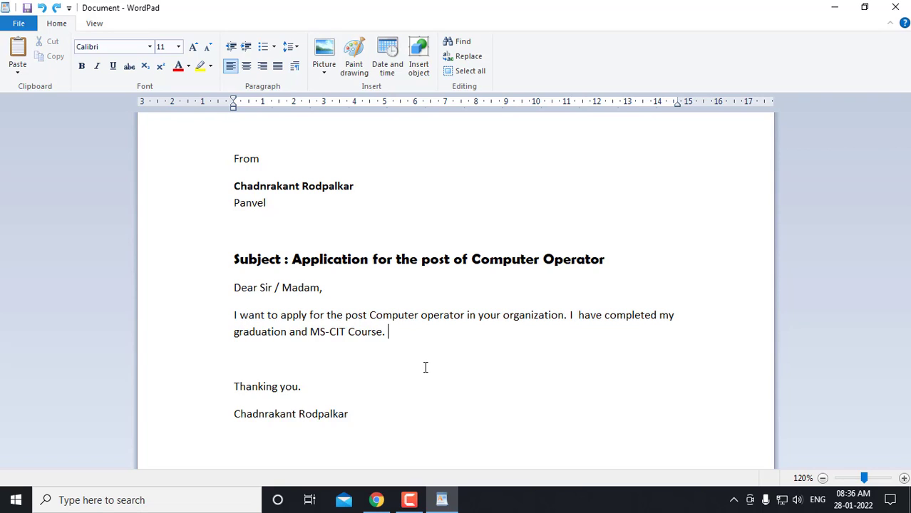
Paste the copied application sentence repeatedly after 'Course.' to lengthen the body paragraph
key("ctrl+v")
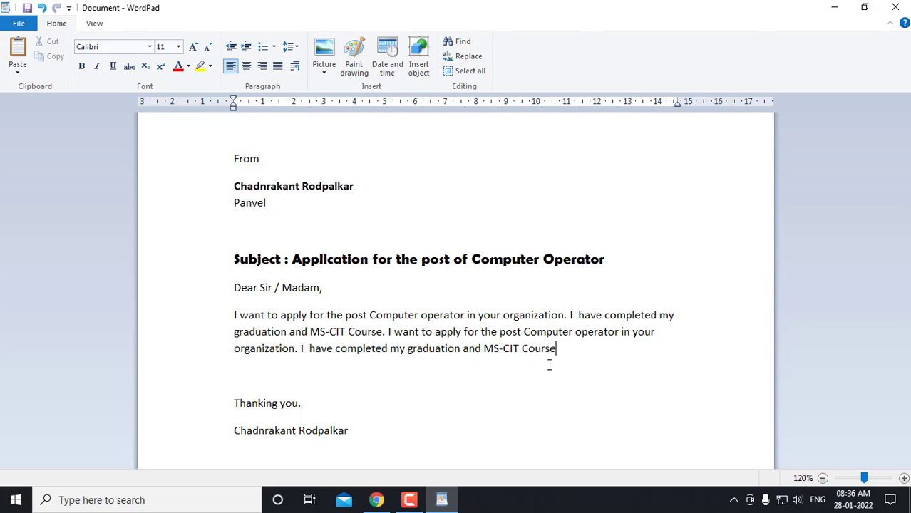
key("ctrl+v")
key("ctrl+v")
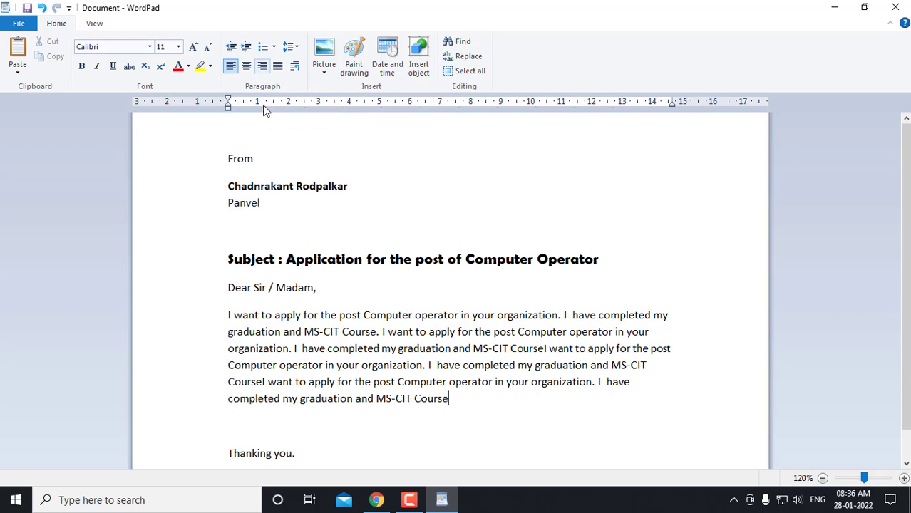
left_click_drag(228, 157, 242, 175)
Insert a new top line 'Date : 12/05/2022' above From, with no leading spaces
left_click(229, 162)
key("Return")
type("Dat")
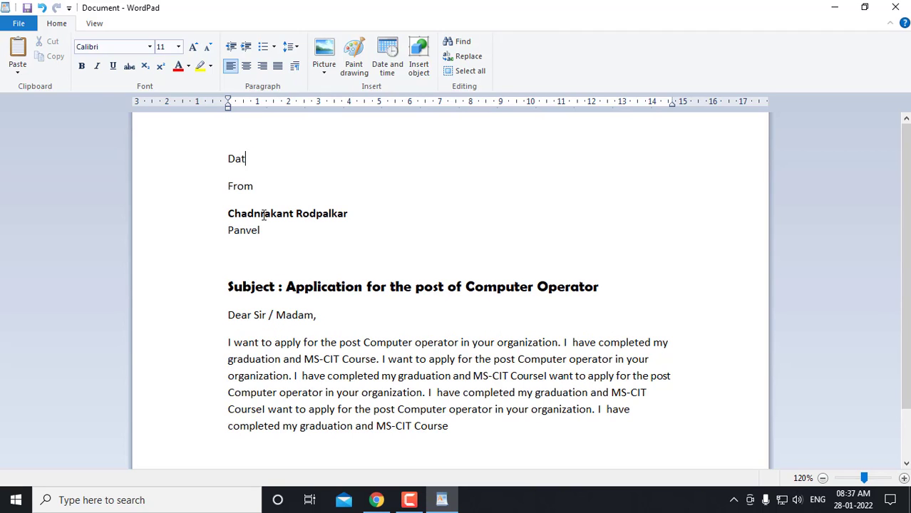
type("e : 12/05/2022")
left_click(229, 159)
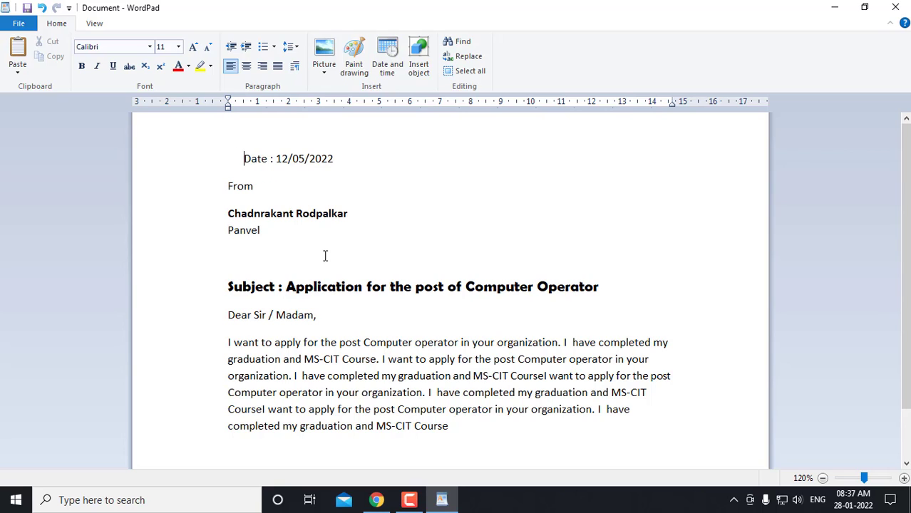
key("BackSpace")
key("BackSpace")
key("BackSpace")
key("BackSpace")
key("BackSpace")
key("BackSpace")
key("BackSpace")
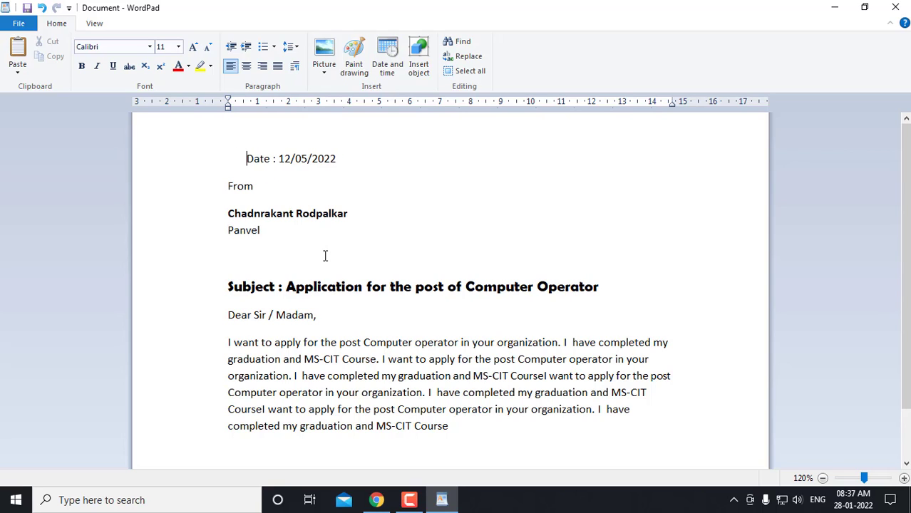
key("BackSpace")
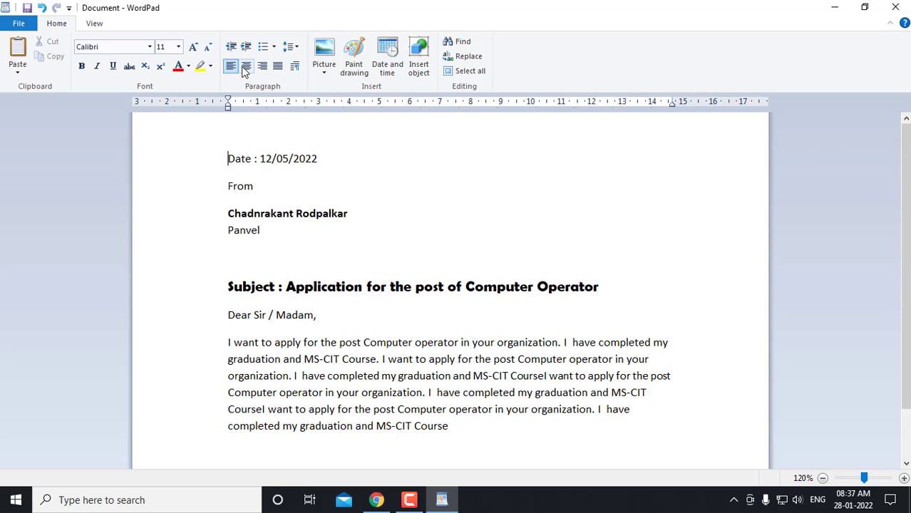
Try right, centre and left alignment on the Date line, leaving it left-aligned
left_click(221, 163)
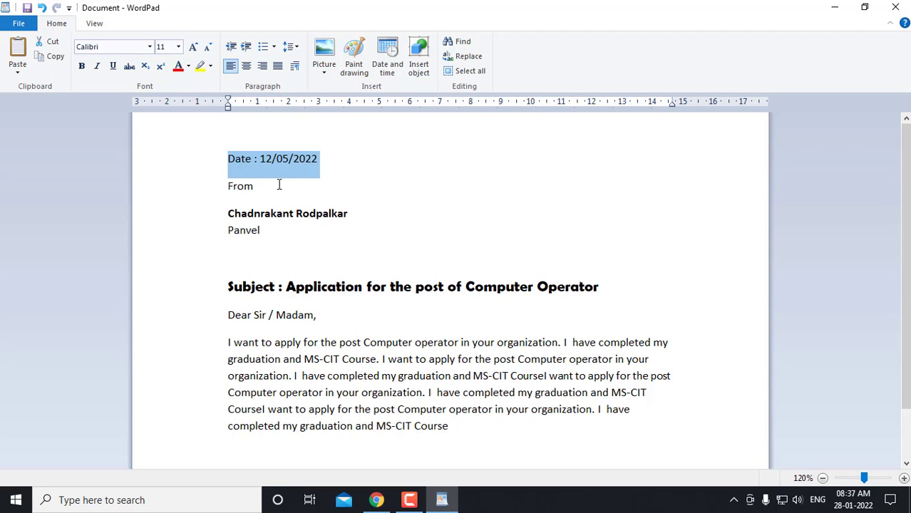
left_click(263, 70)
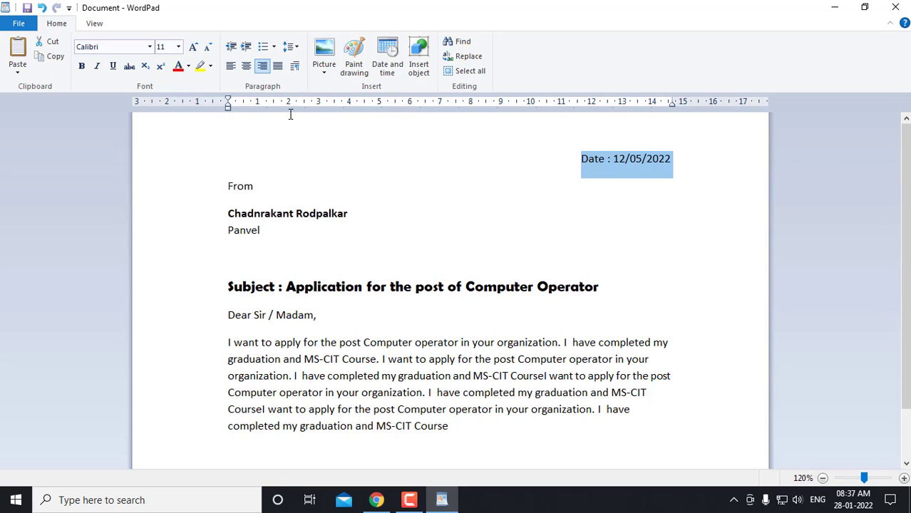
left_click(247, 66)
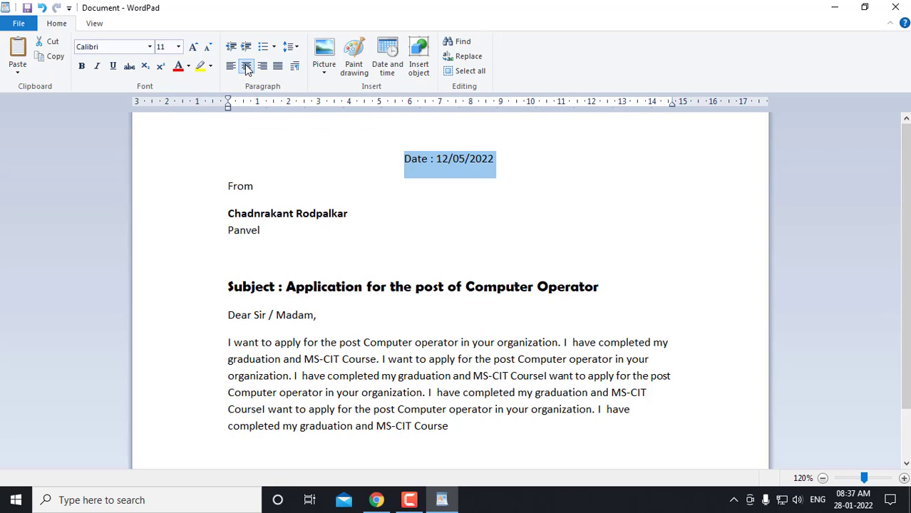
left_click(231, 66)
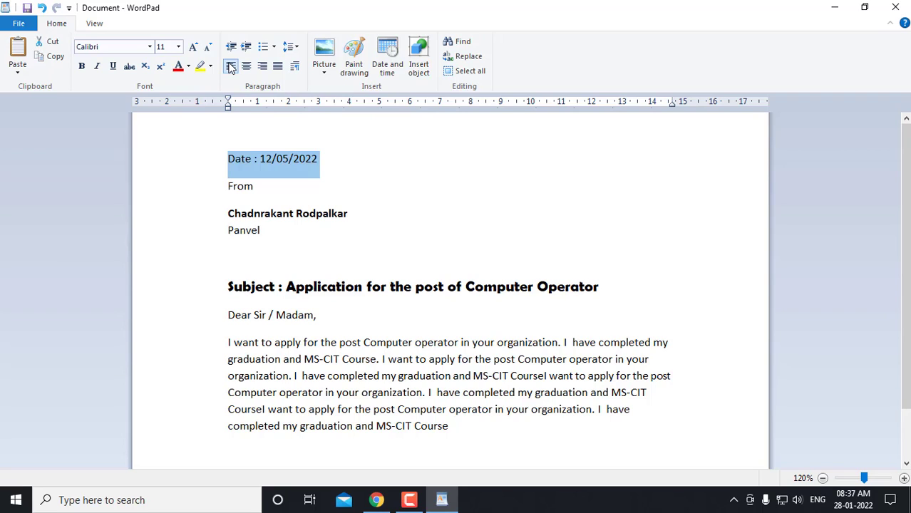
left_click(246, 66)
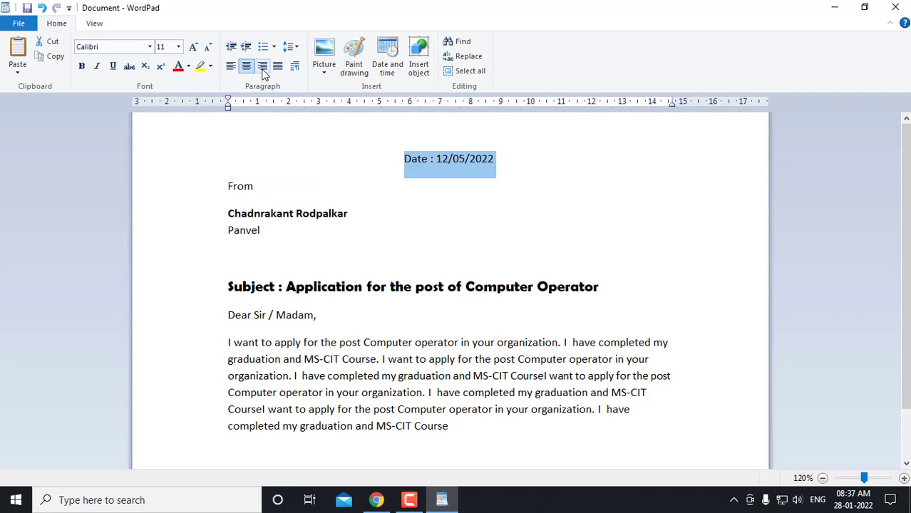
left_click(263, 69)
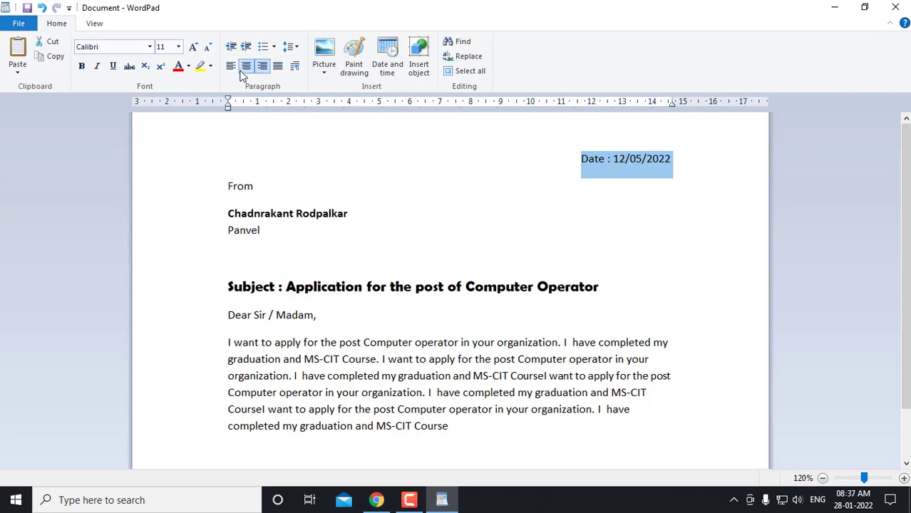
left_click(246, 67)
left_click(232, 71)
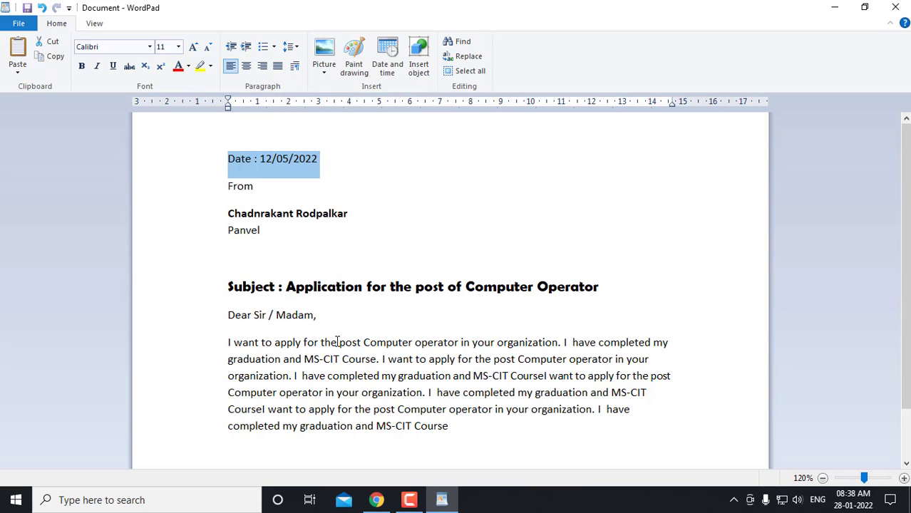
scroll(337, 342, "down", 1)
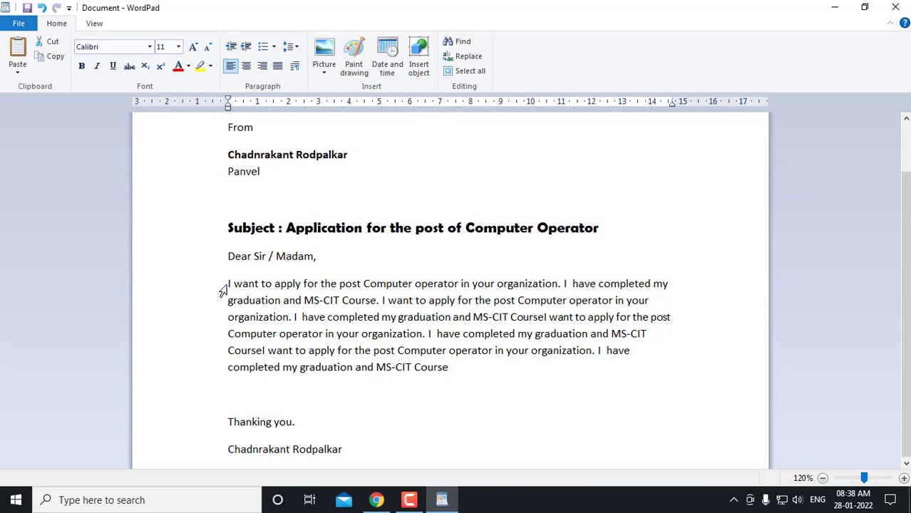
Justify the body paragraph and set its line spacing to 1.5
left_click_drag(222, 290, 453, 368)
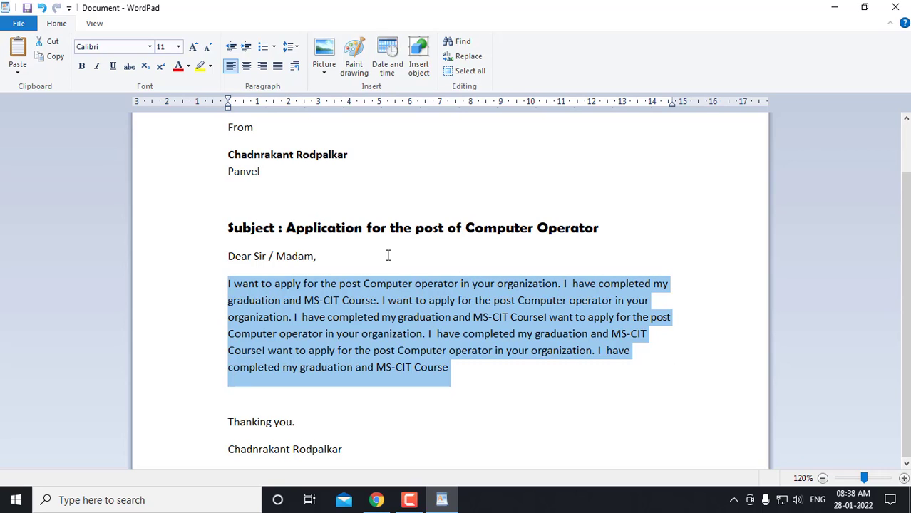
left_click(278, 67)
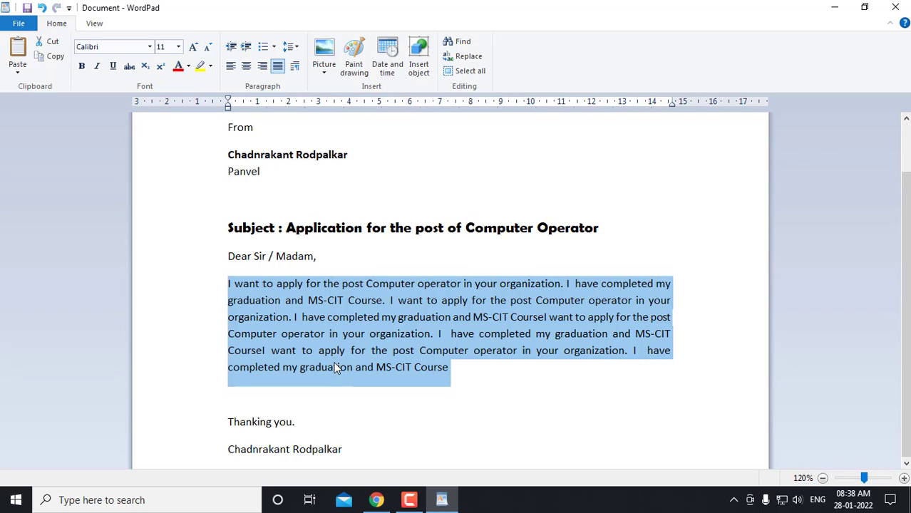
left_click(292, 48)
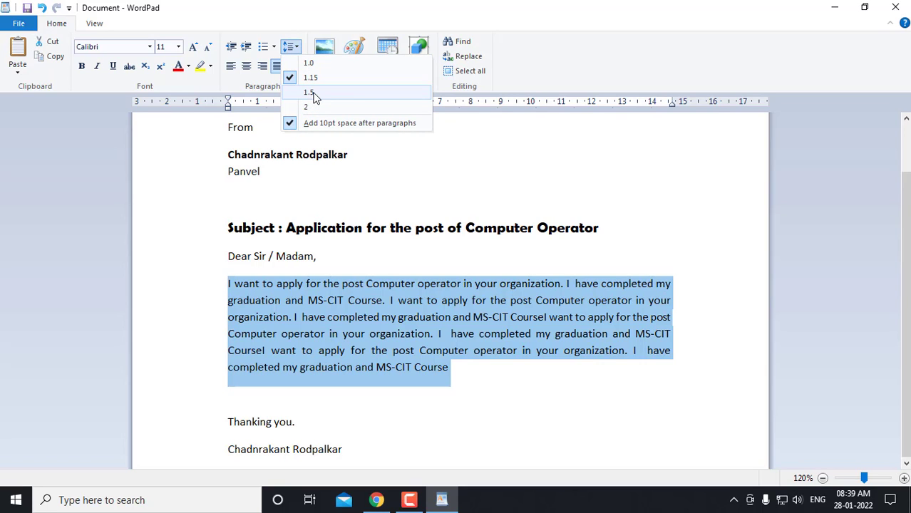
left_click(311, 93)
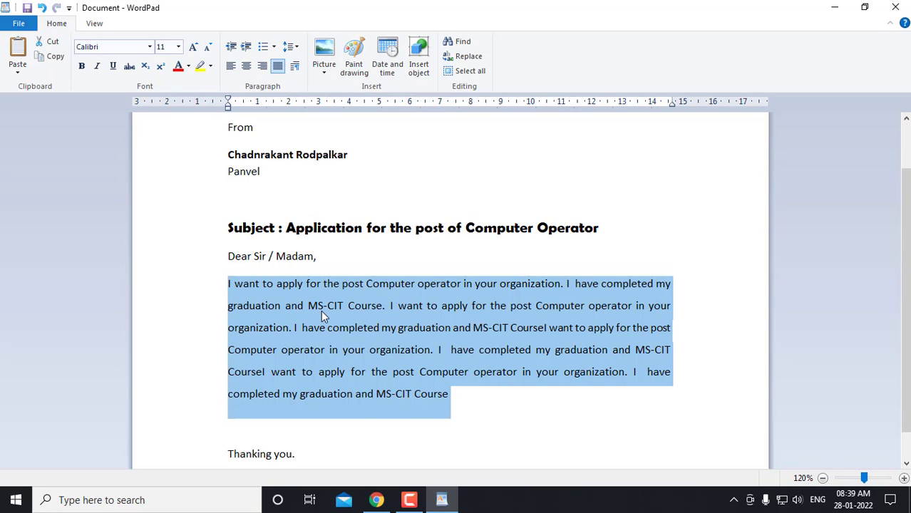
scroll(321, 314, "down", 1)
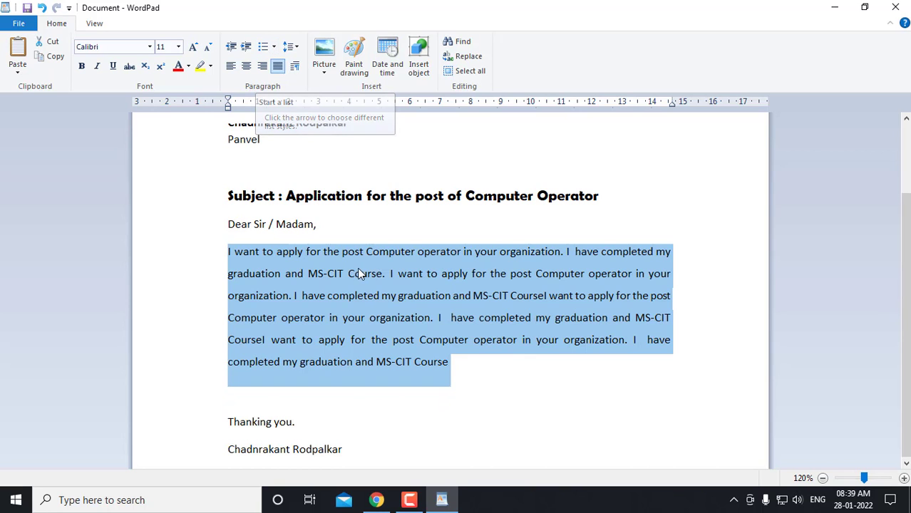
left_click(381, 437)
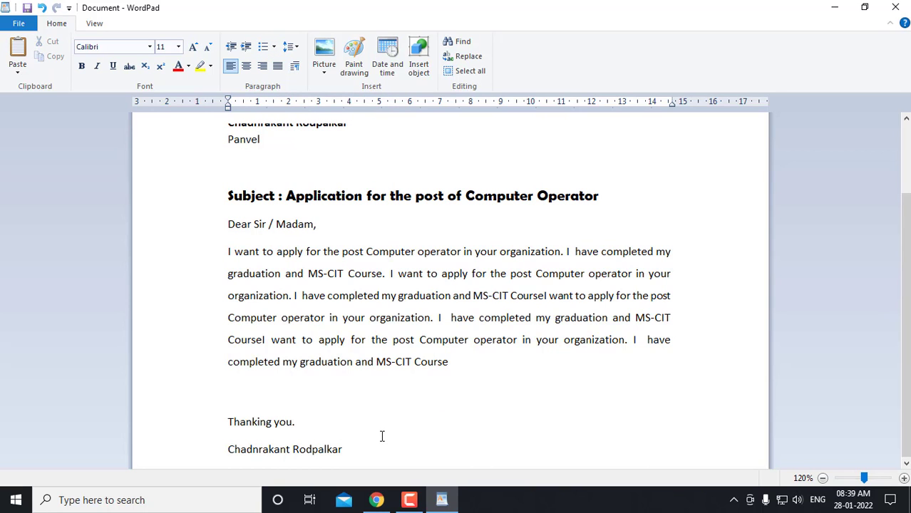
Below the signature, type Panvel, Alibagh and pen on separate lines
key("Return")
key("Return")
key("Return")
key("Return")
key("Return")
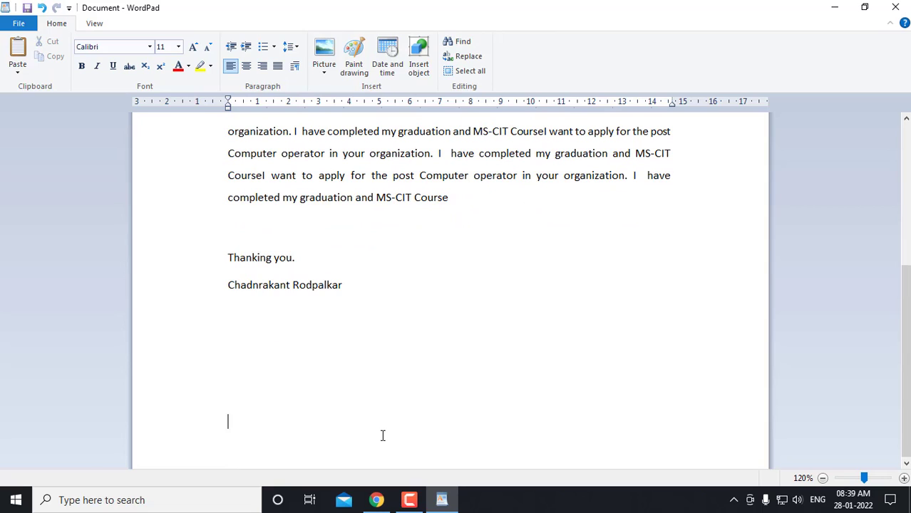
key("BackSpace")
key("BackSpace")
key("BackSpace")
type("Panvel")
key("Return")
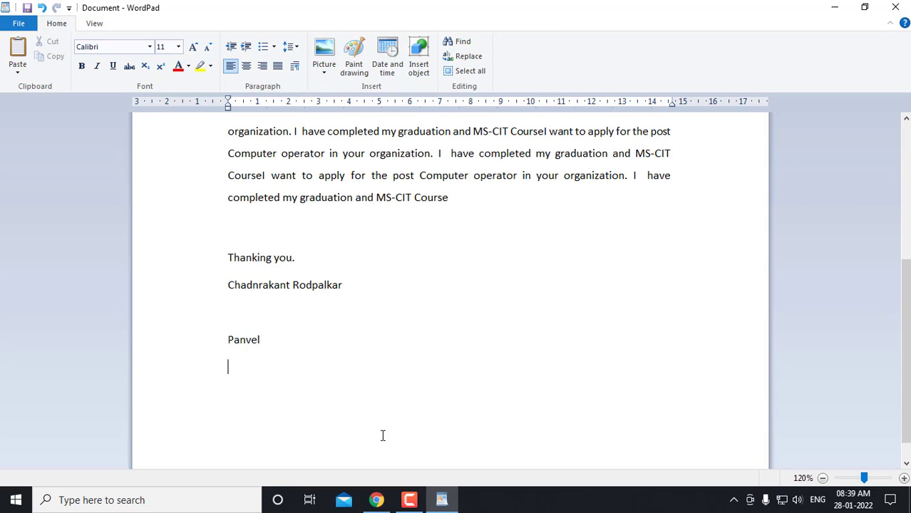
type("Alibagh")
key("Return")
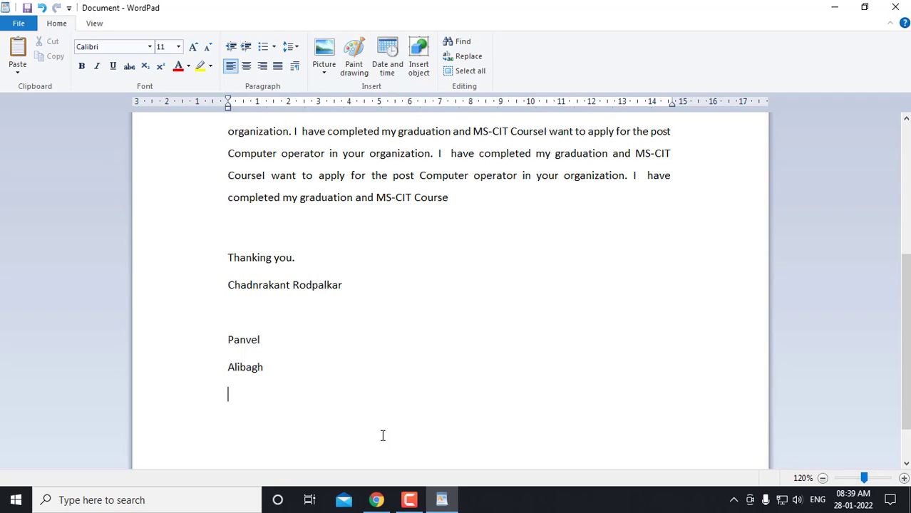
type("pen")
key("Return")
Add Khalapur and Khopoli on the following lines and select all the place names
type("Khalapou")
key("BackSpace")
key("BackSpace")
key("BackSpace")
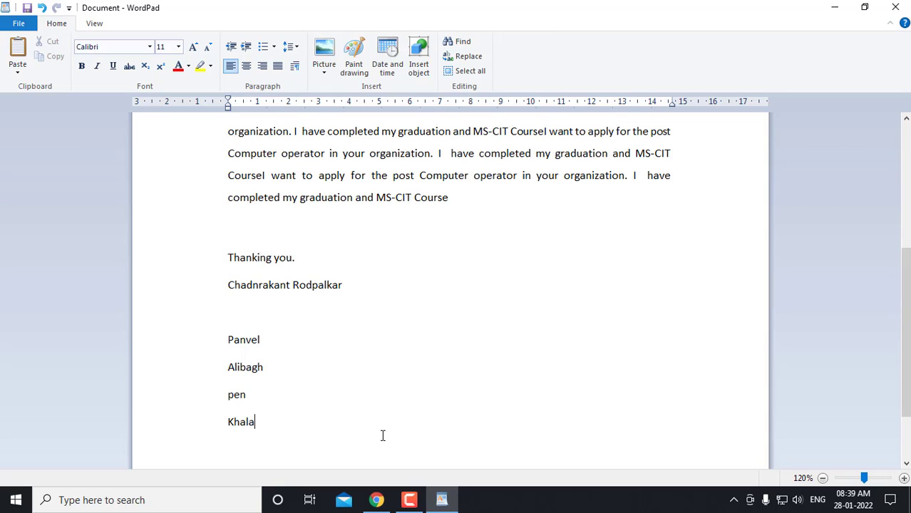
type("pur")
key("Return")
type("Khopoli")
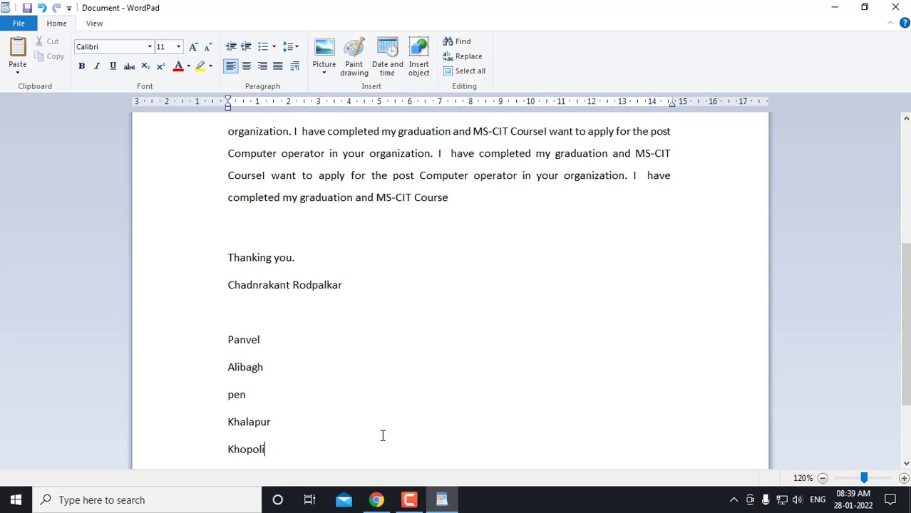
scroll(271, 377, "down", 2)
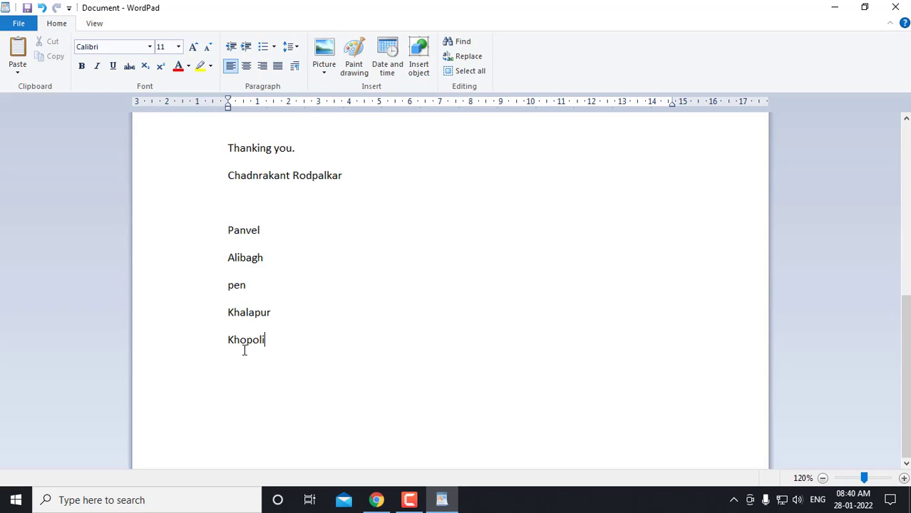
left_click_drag(229, 218, 289, 336)
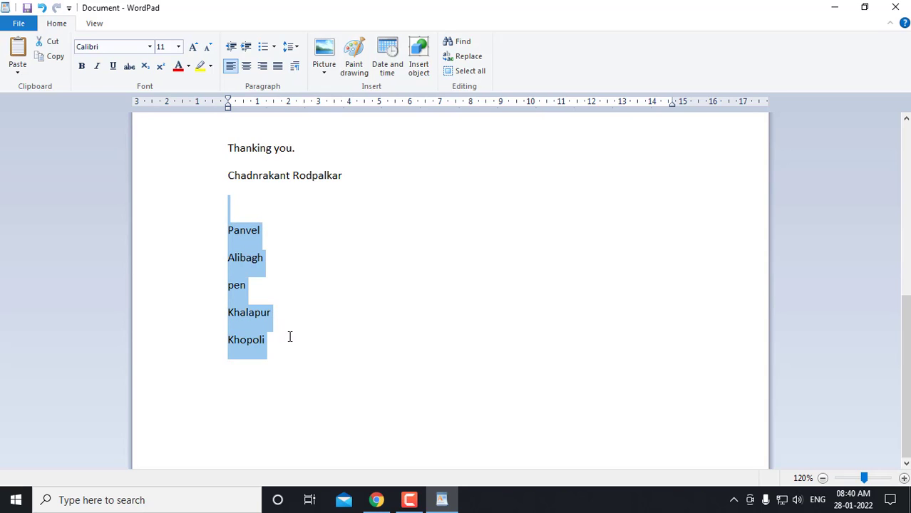
Make the place names a bulleted list with 1.0 line spacing
left_click(275, 48)
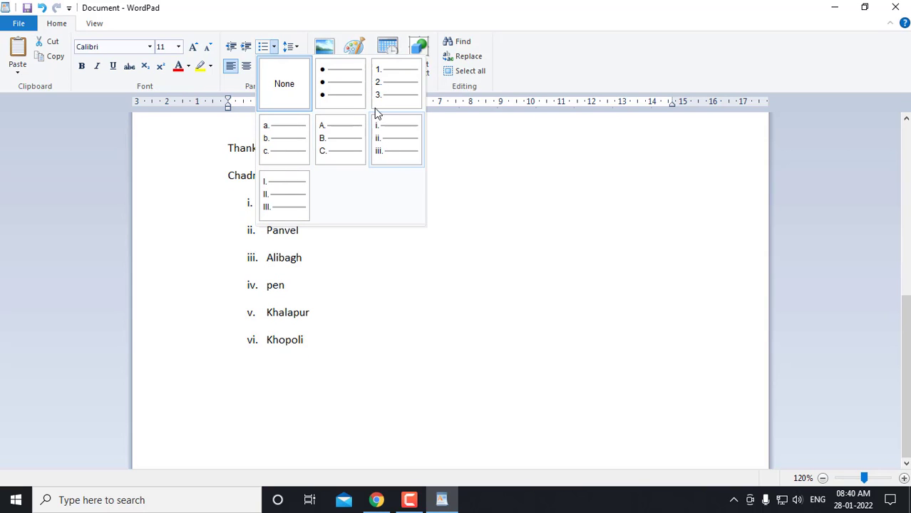
left_click(339, 91)
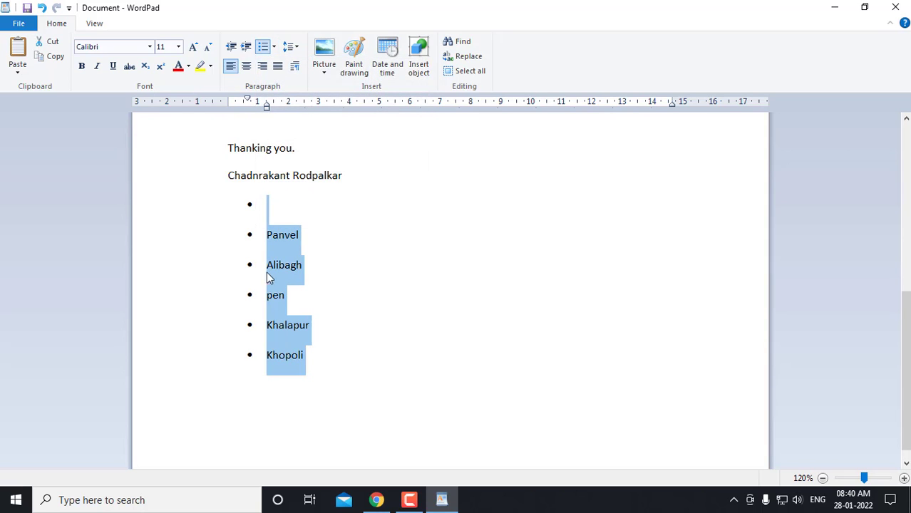
left_click(295, 53)
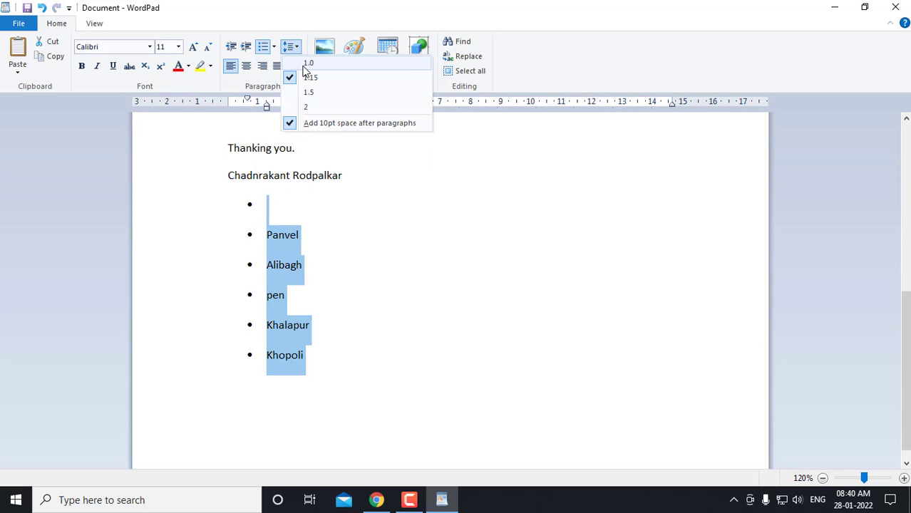
left_click(307, 71)
left_click(269, 344)
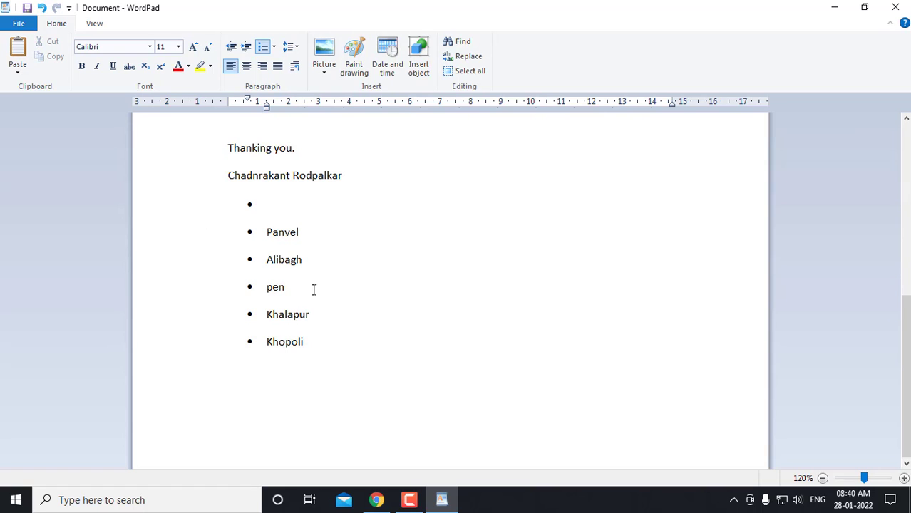
scroll(335, 286, "up", 8)
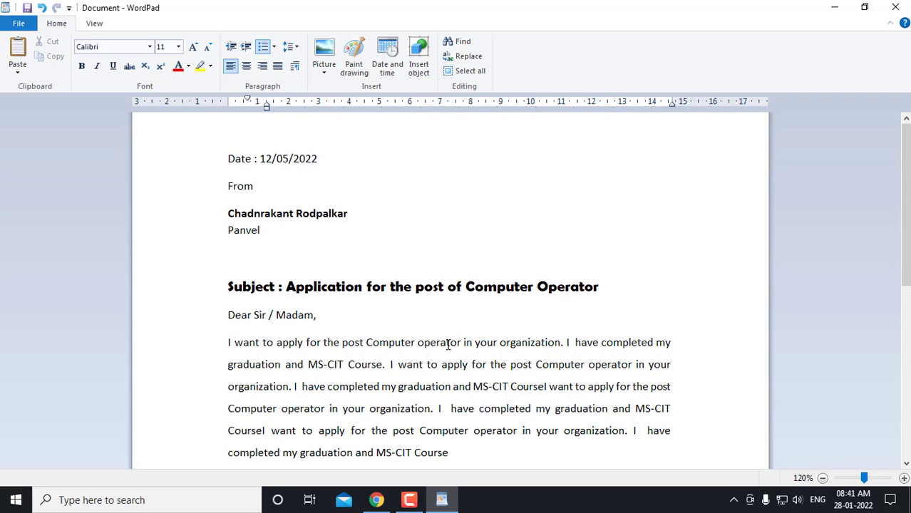
scroll(448, 345, "down", 2)
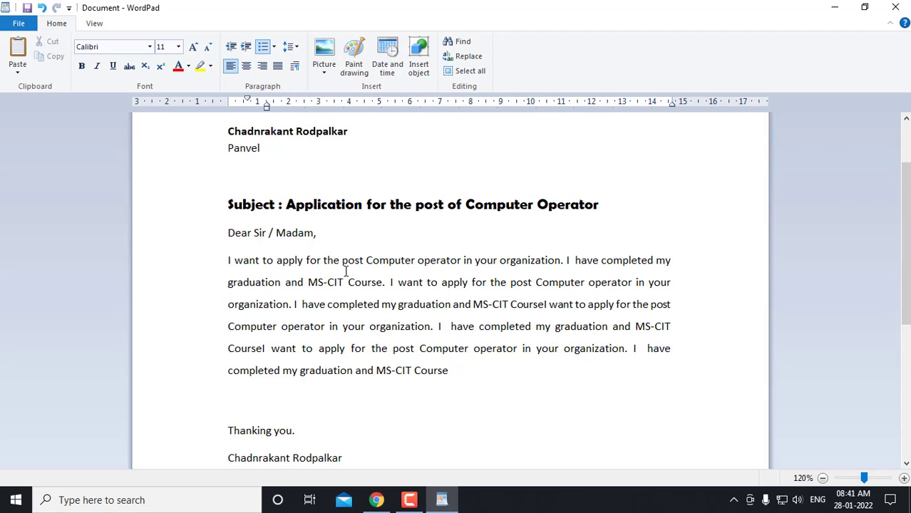
Open WordPad's Find dialog from the Home tab's Editing group
left_click_drag(308, 283, 345, 281)
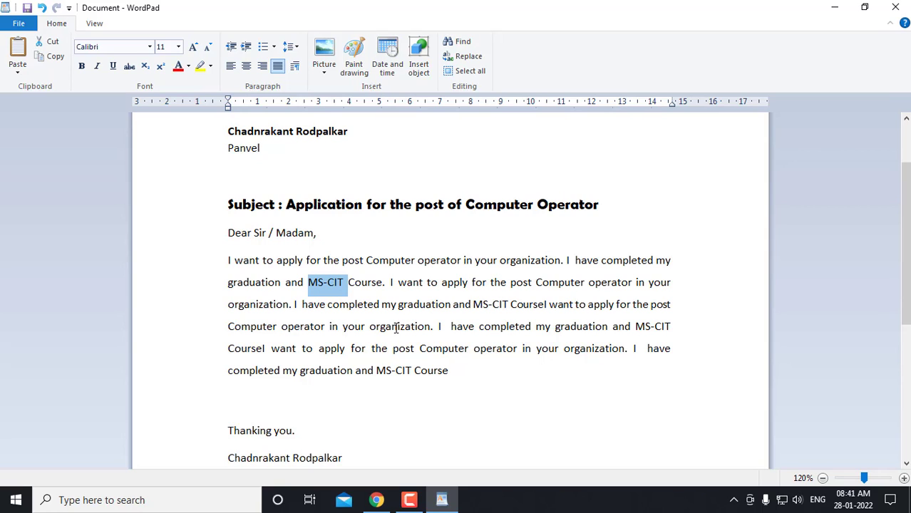
left_click(471, 261)
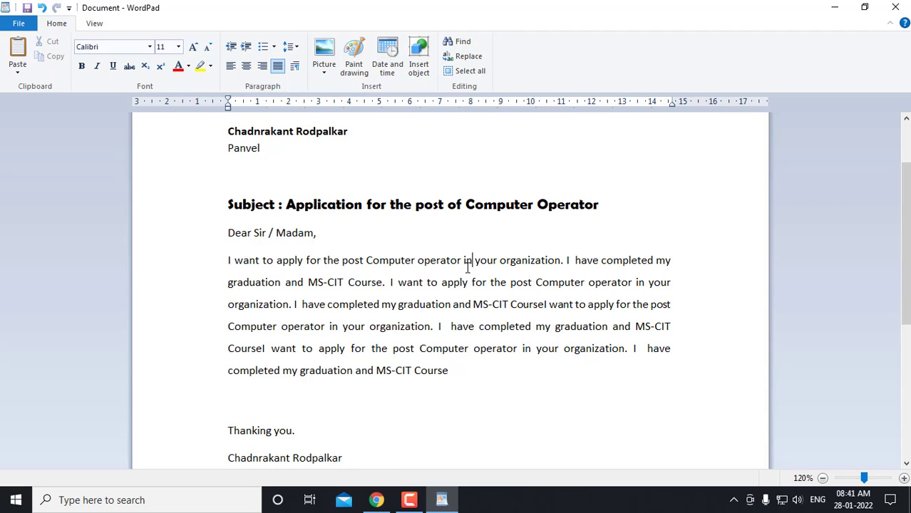
scroll(480, 321, "up", 3)
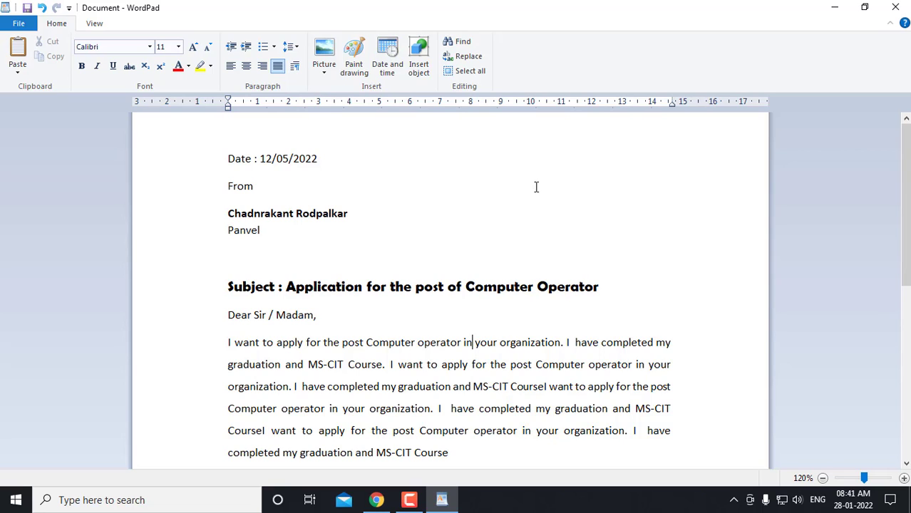
left_click(457, 41)
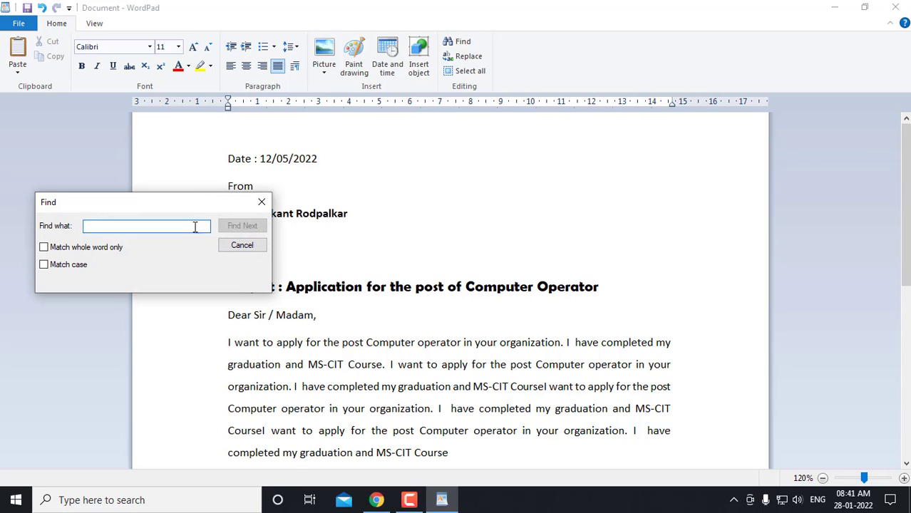
Search for 'MS-CIT' and step through every occurrence until the search finishes, then close Find
type("MS-CIT")
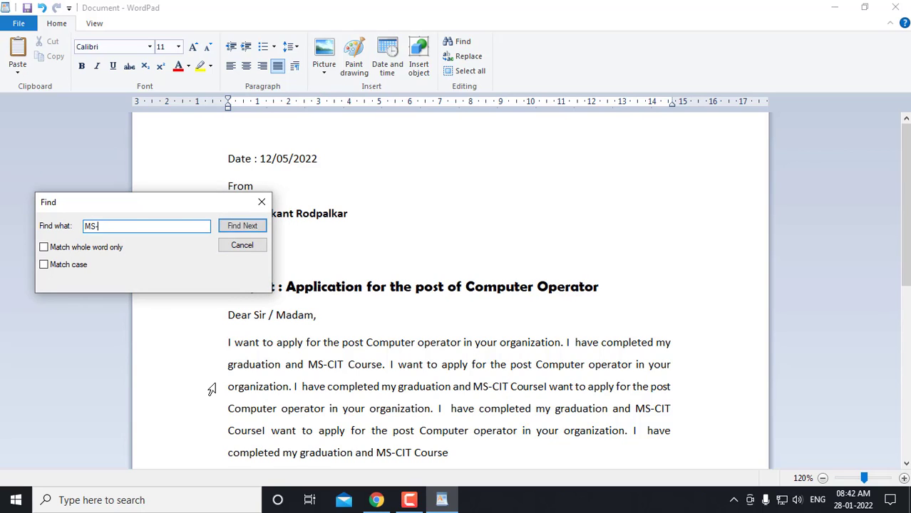
left_click(243, 226)
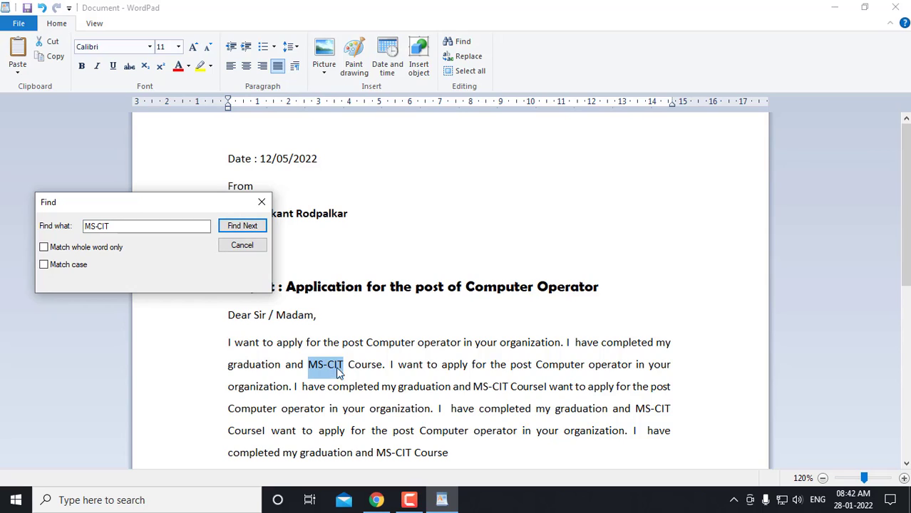
left_click(242, 226)
left_click(243, 226)
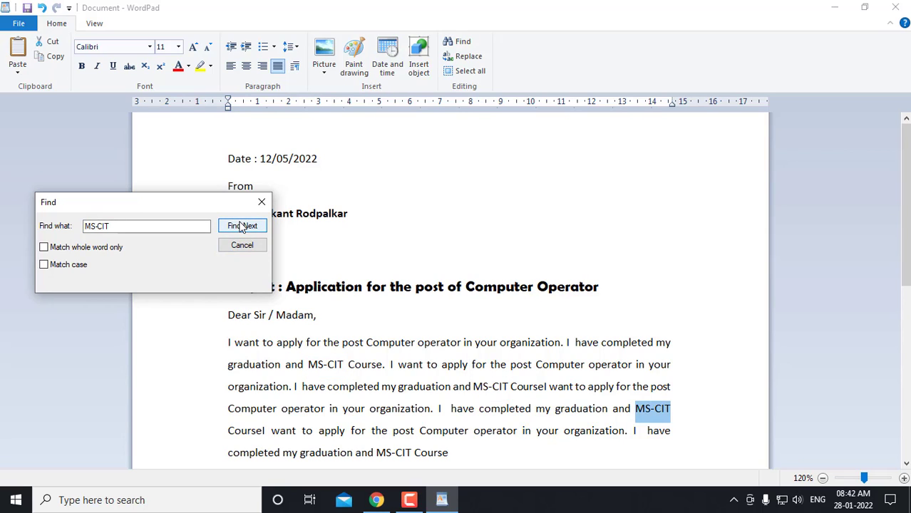
left_click(243, 226)
left_click(243, 226)
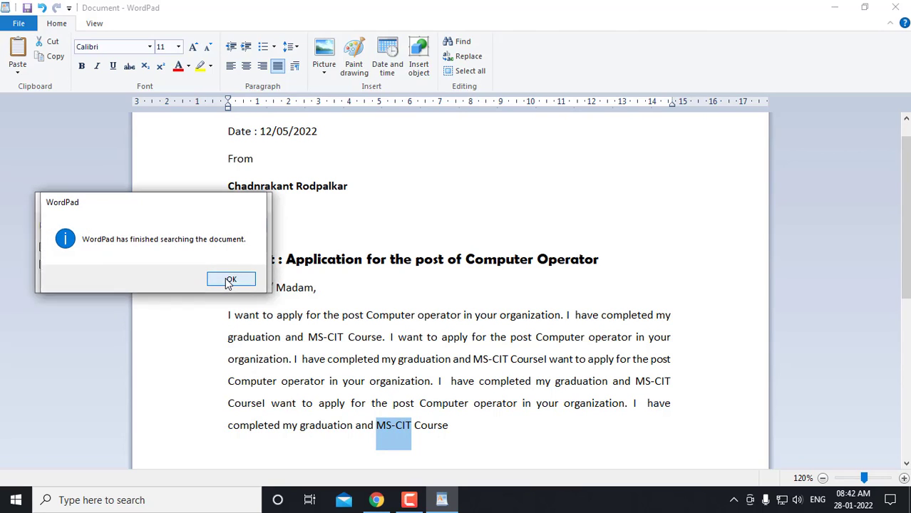
left_click(229, 281)
left_click(242, 248)
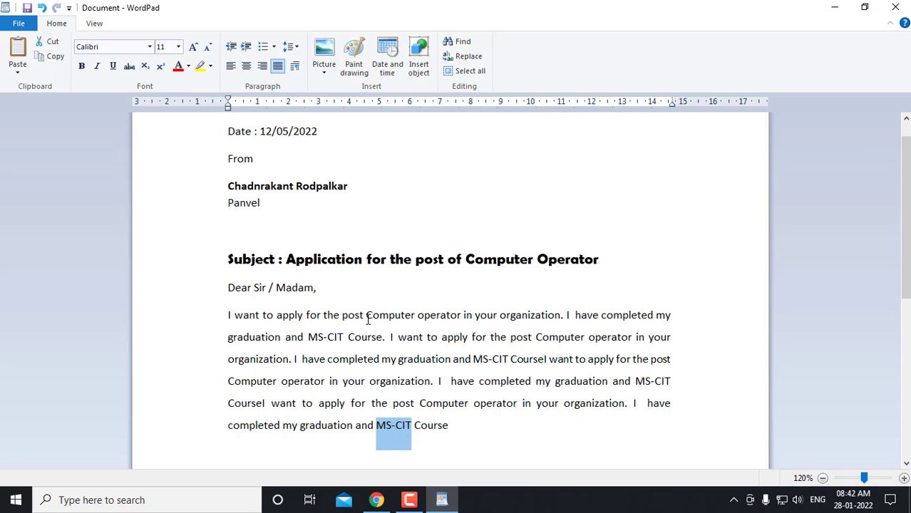
left_click(378, 302)
Replace the first 'MS-CIT' with 'Tally', then use Replace All for the rest
left_click(356, 230)
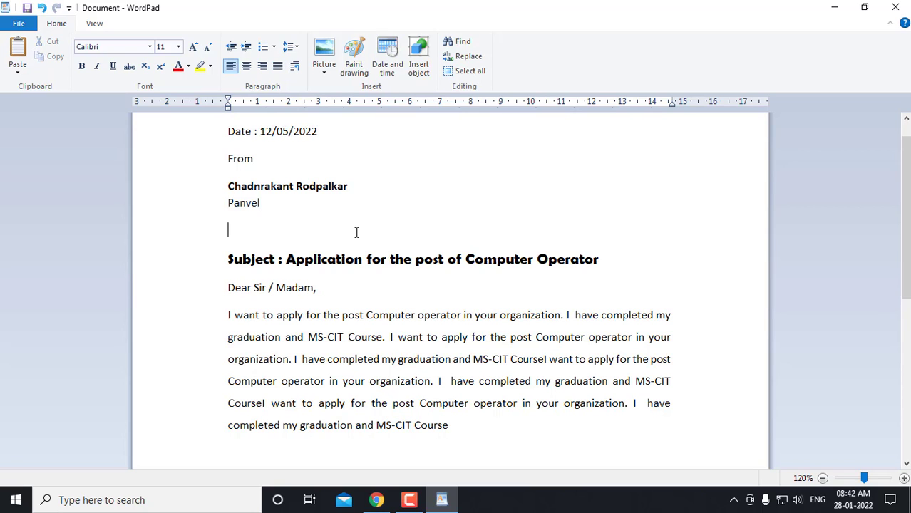
left_click(469, 57)
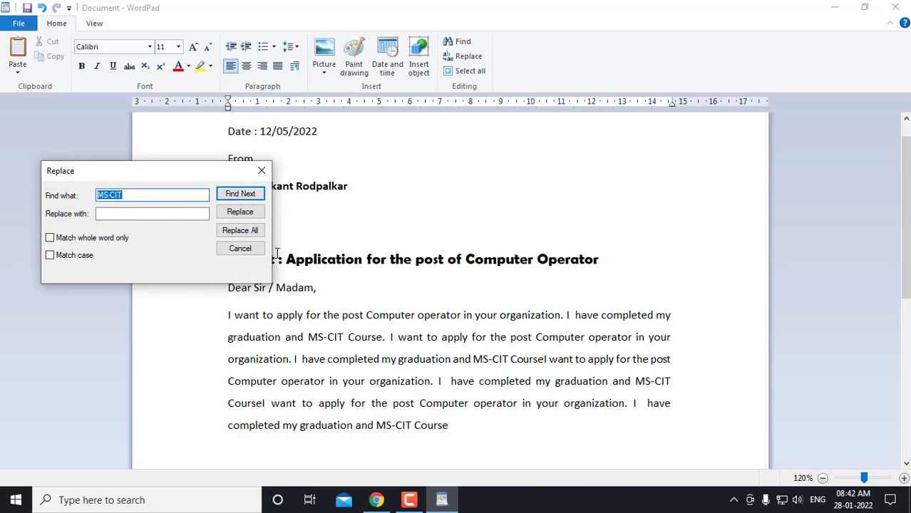
left_click(146, 194)
double_click(101, 190)
left_click(112, 214)
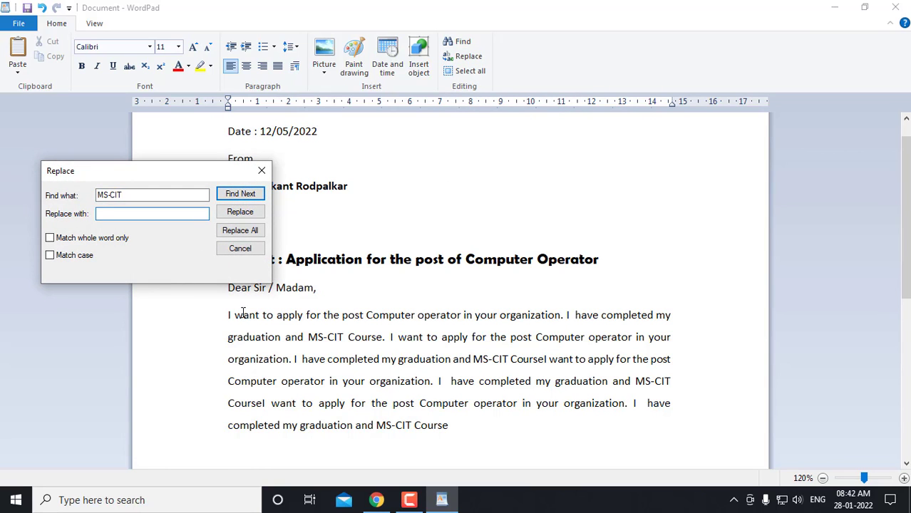
type("Tally")
left_click(241, 194)
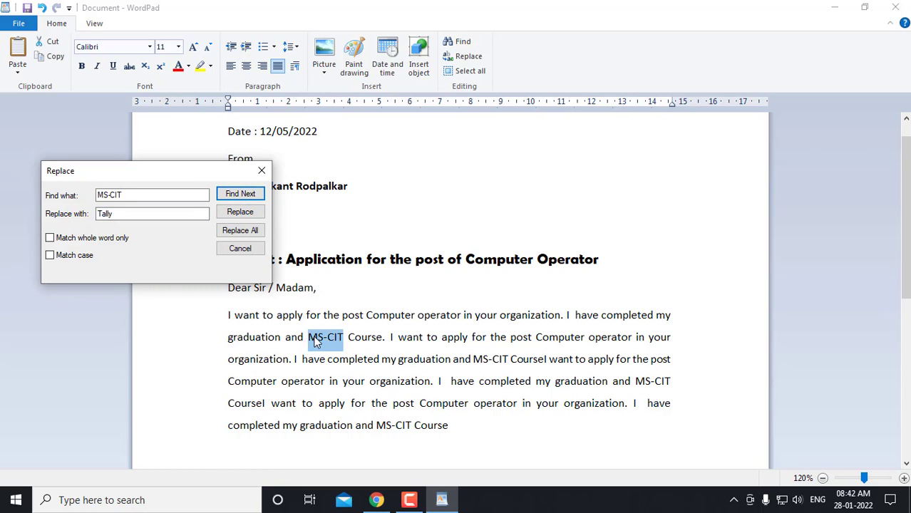
left_click(246, 215)
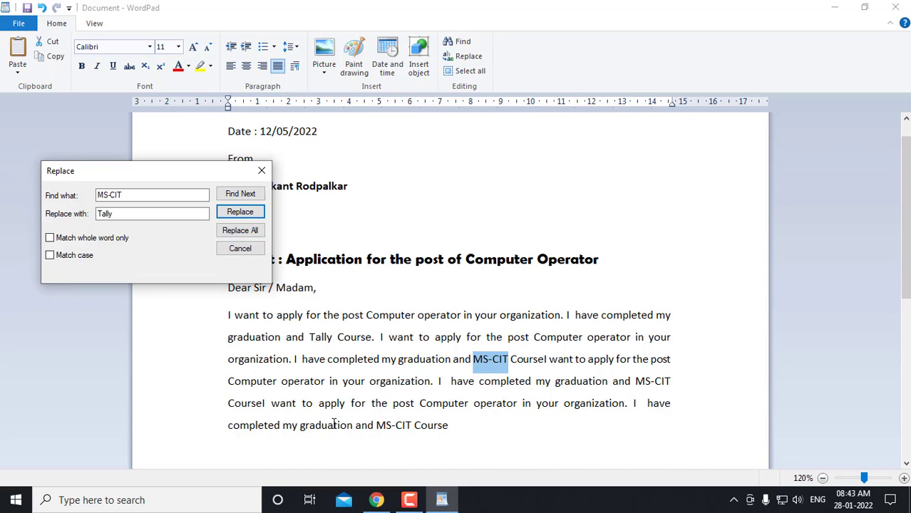
left_click(230, 231)
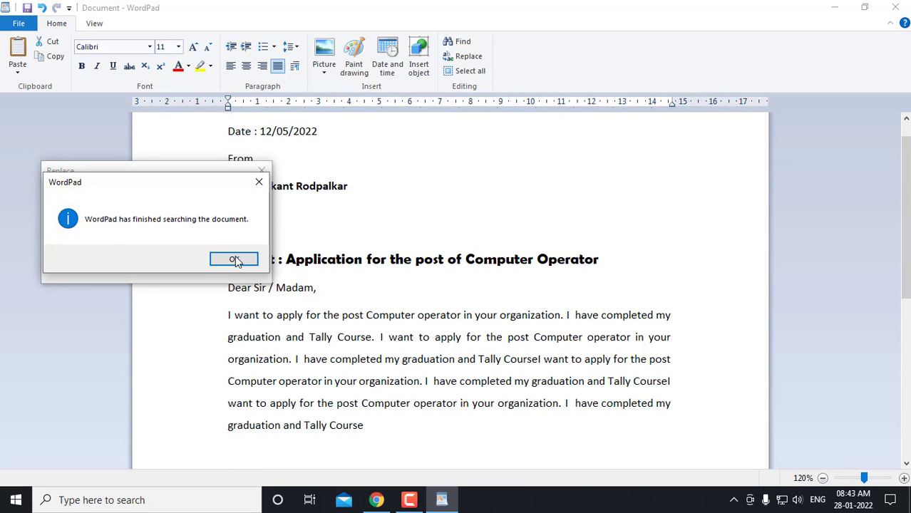
left_click(236, 260)
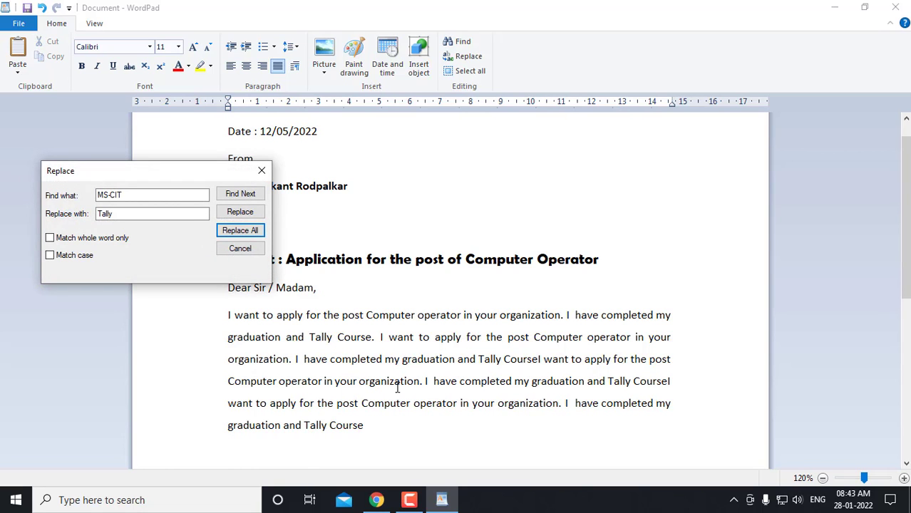
left_click(255, 250)
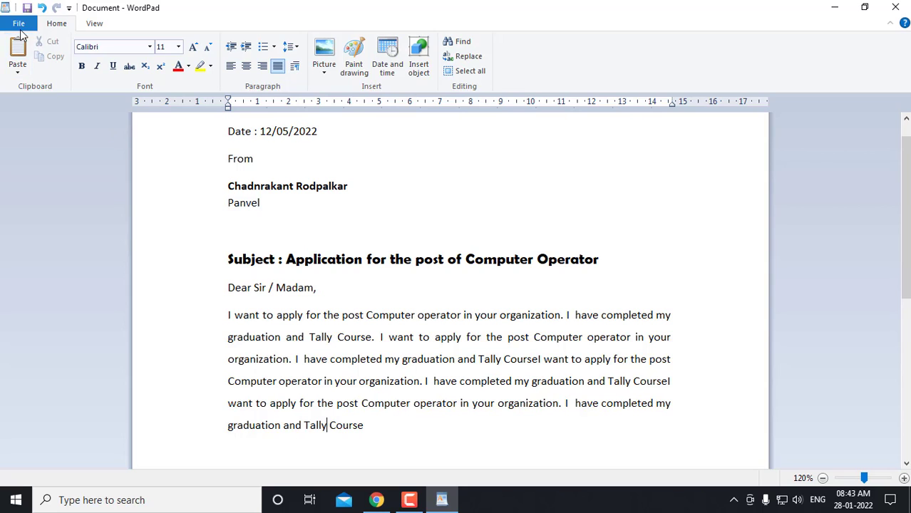
Start Save As and go to the MS-CIT folder on My Files (Z:)
left_click(19, 26)
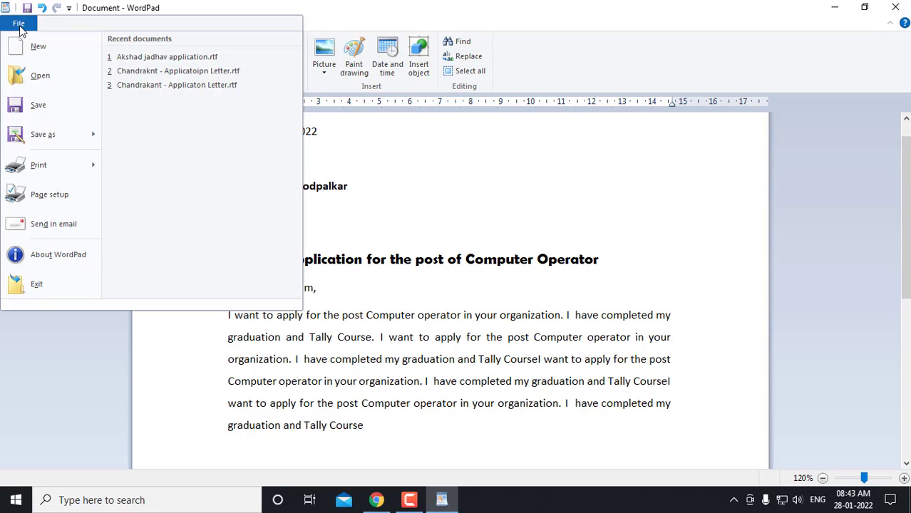
left_click(32, 107)
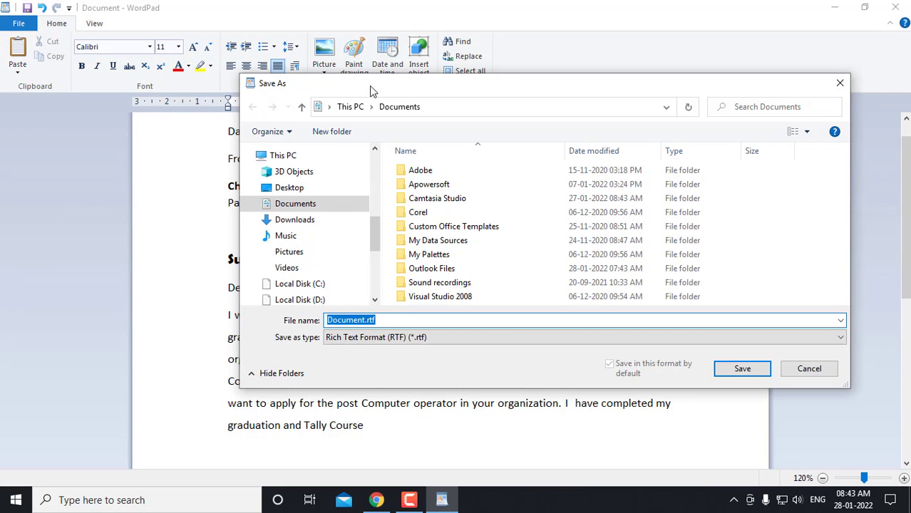
left_click_drag(370, 87, 239, 113)
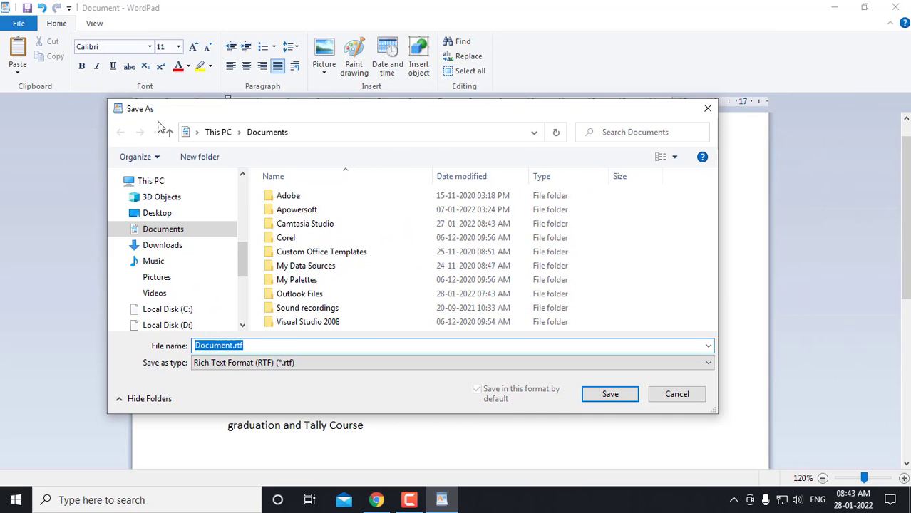
left_click_drag(242, 248, 241, 299)
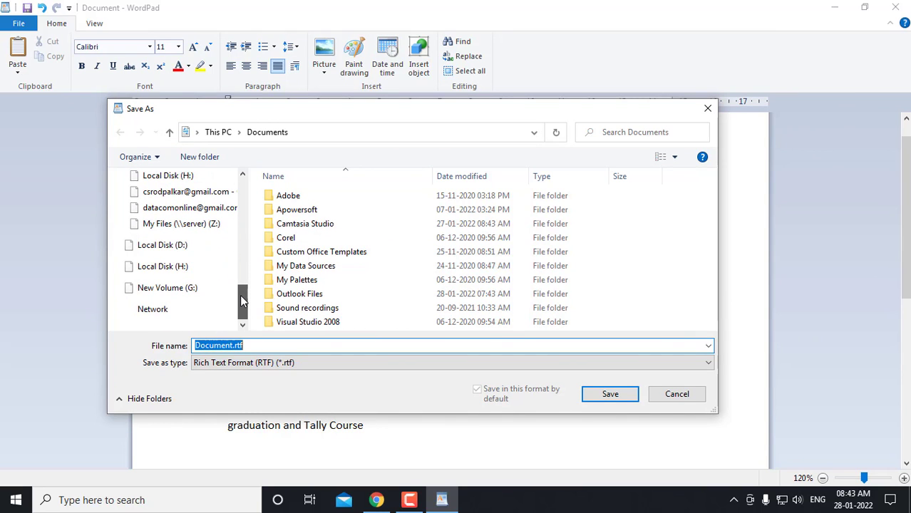
left_click(211, 225)
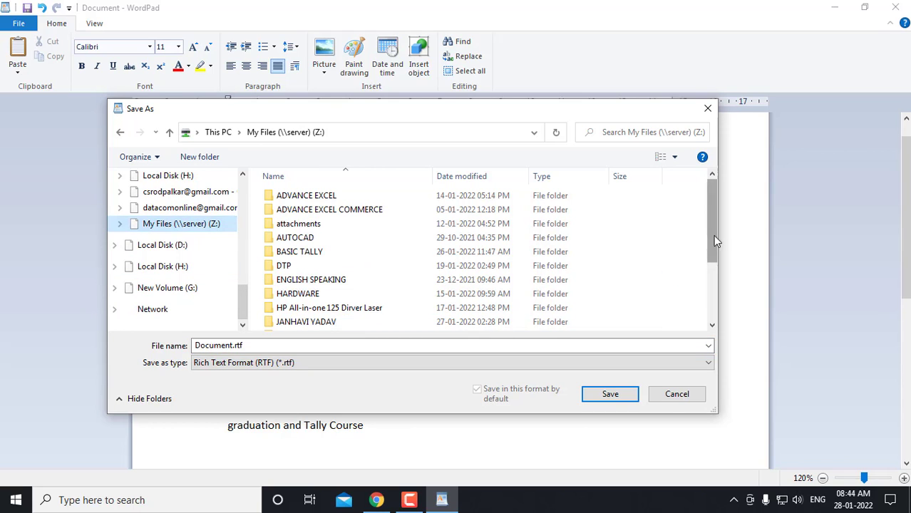
left_click_drag(716, 239, 714, 249)
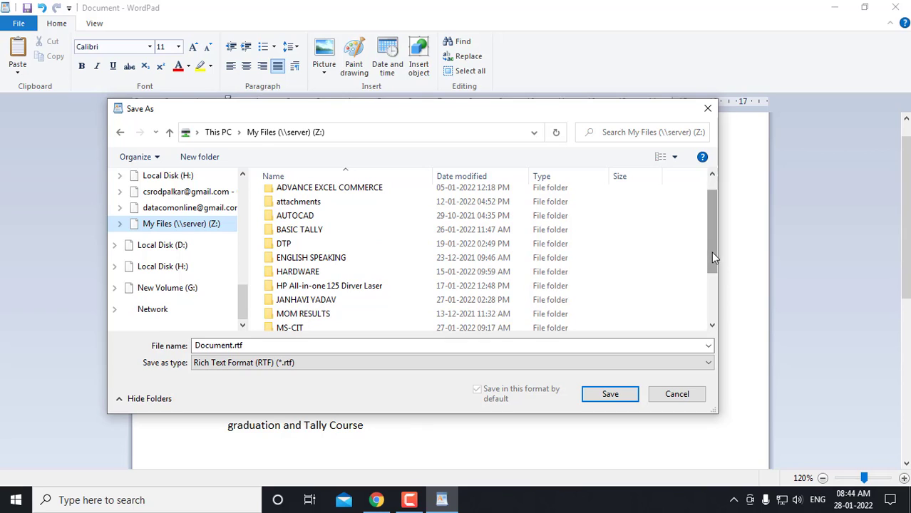
left_click_drag(712, 253, 300, 305)
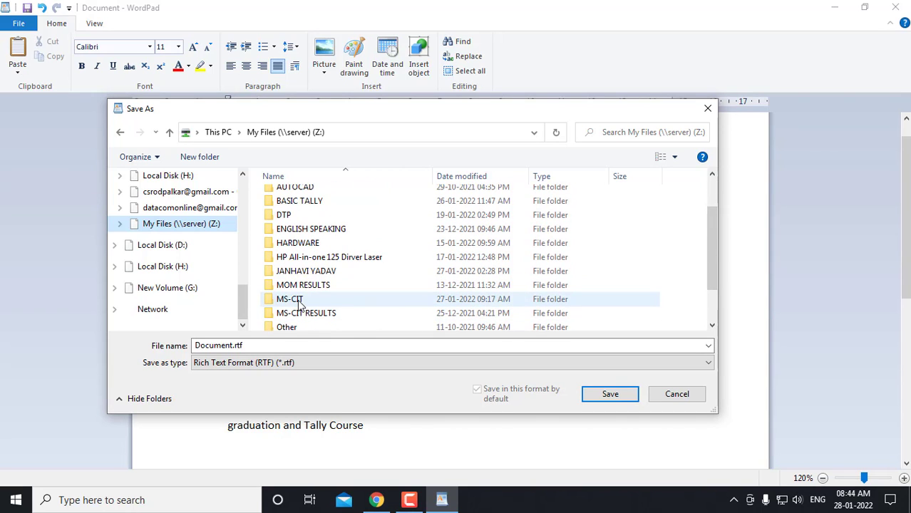
double_click(299, 305)
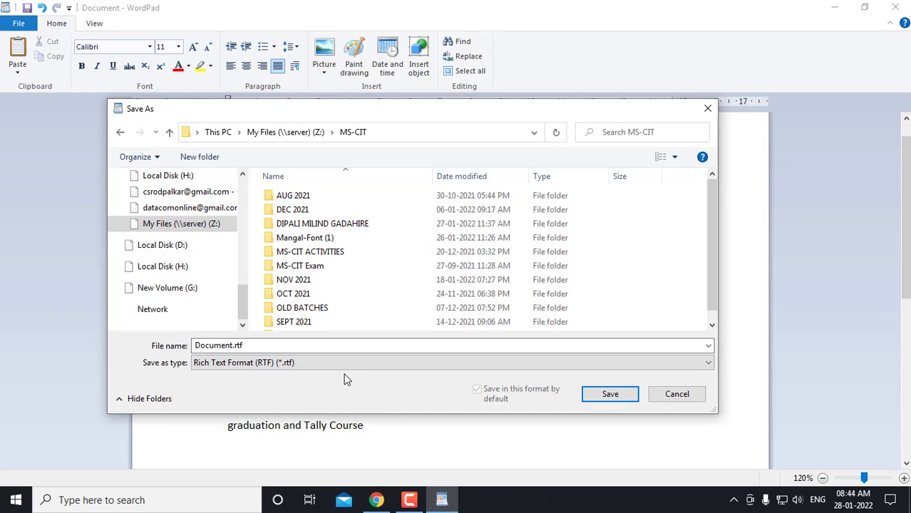
Create a new folder 'JAN 2022' inside MS-CIT and open it
left_click(208, 158)
type("JAN")
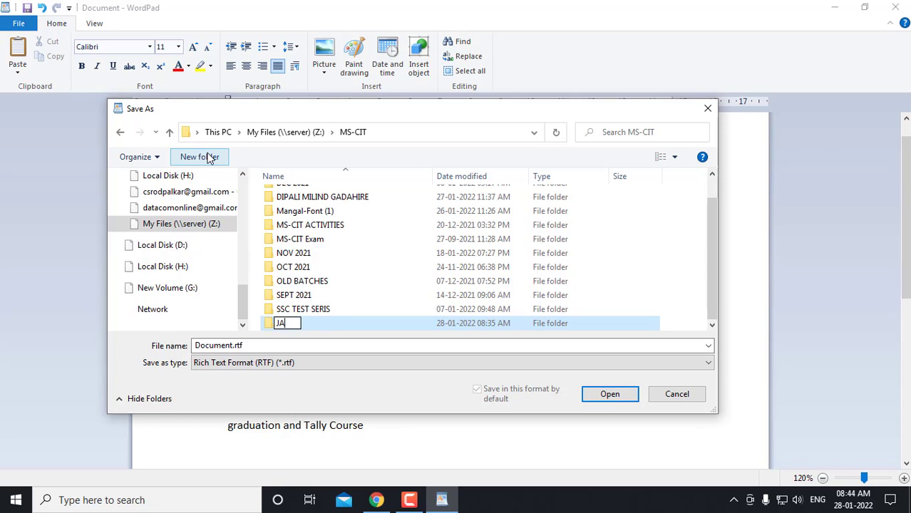
type("22")
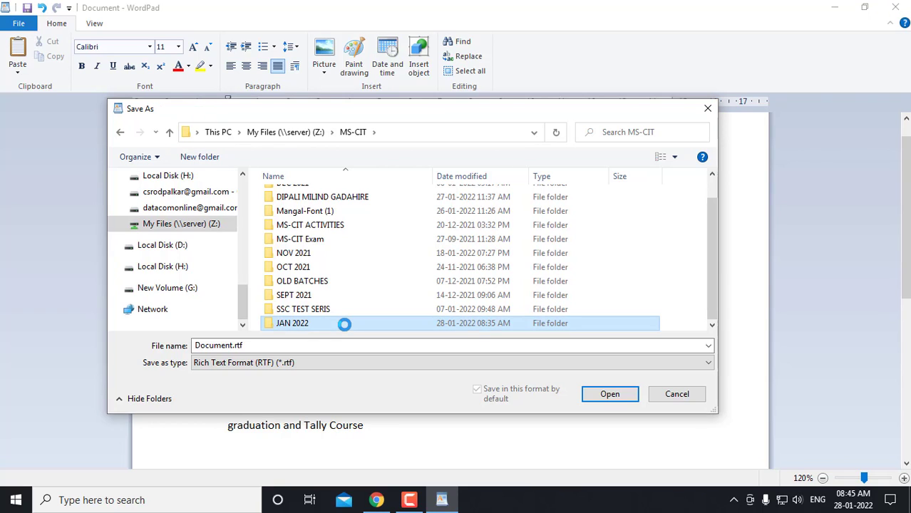
double_click(295, 325)
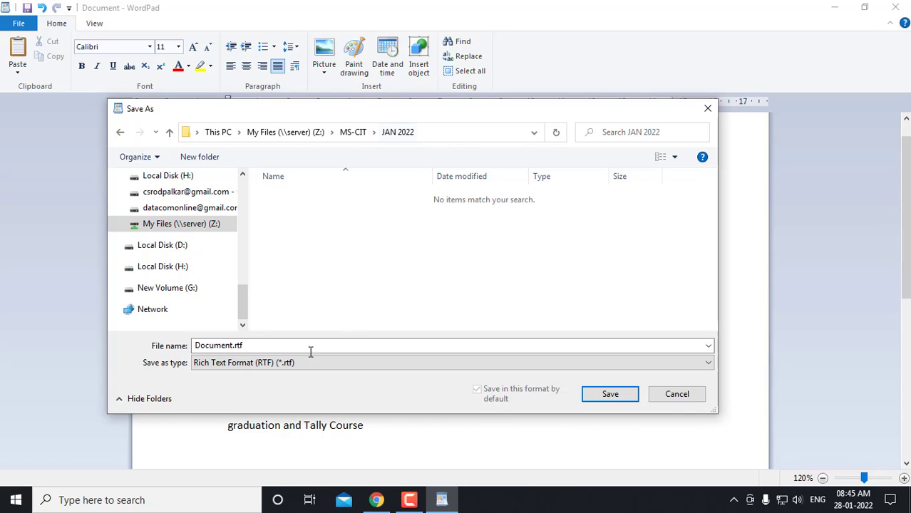
left_click(271, 350)
Save the letter as an RTF in JAN 2022, named the applicant's name followed by '- Application Letter'
key("ctrl+a")
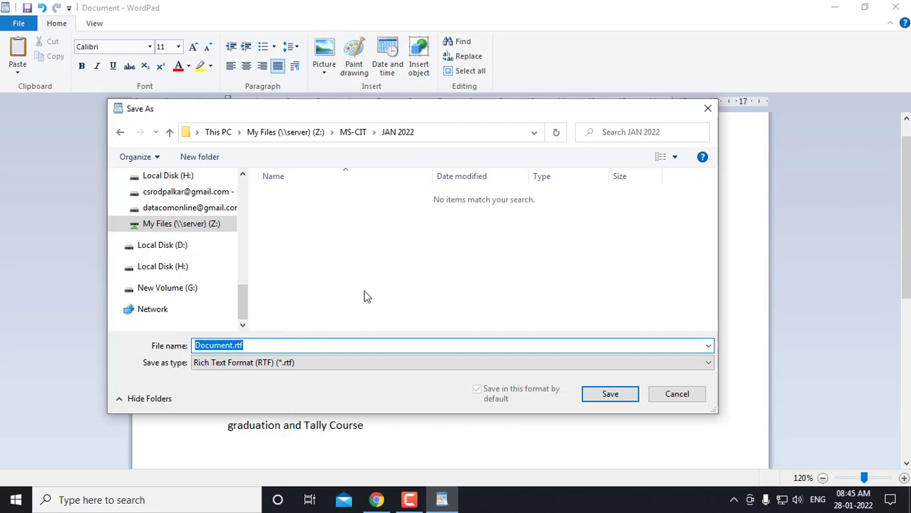
type("aPPLICATIO")
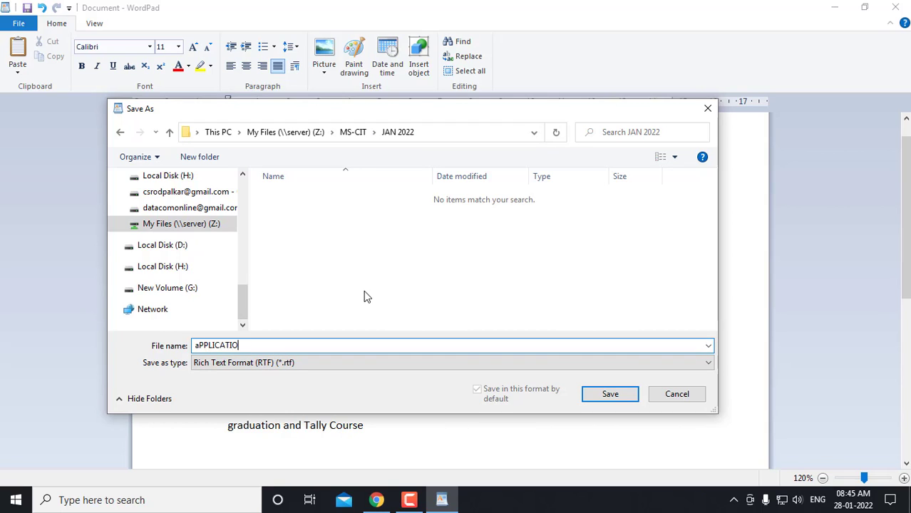
type("N")
key("BackSpace")
key("BackSpace")
key("BackSpace")
key("BackSpace")
key("BackSpace")
key("BackSpace")
key("BackSpace")
key("BackSpace")
key("BackSpace")
key("BackSpace")
key("BackSpace")
type("Applkicatoi")
key("BackSpace")
key("BackSpace")
key("BackSpace")
key("BackSpace")
key("BackSpace")
key("BackSpace")
key("BackSpace")
key("BackSpace")
key("BackSpace")
key("BackSpace")
key("BackSpace")
type("Chandrkant - Applic")
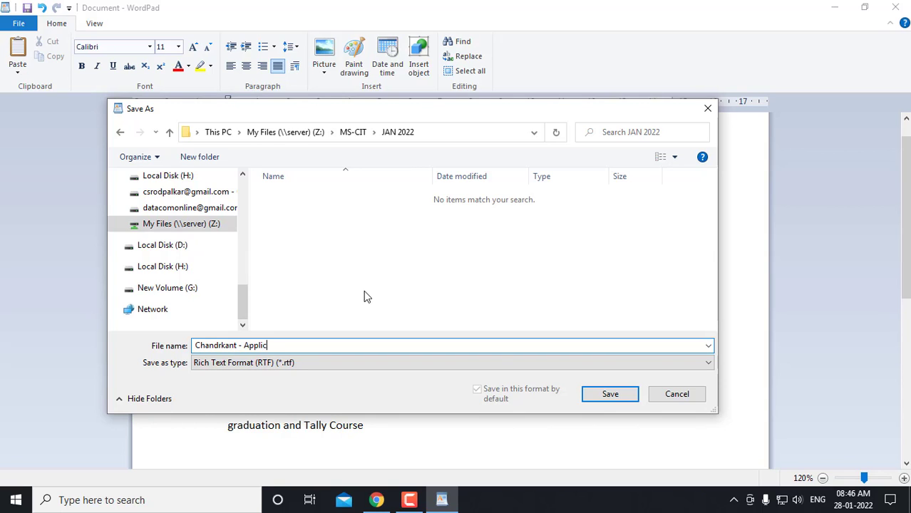
type("ation Letter")
left_click_drag(238, 346, 180, 346)
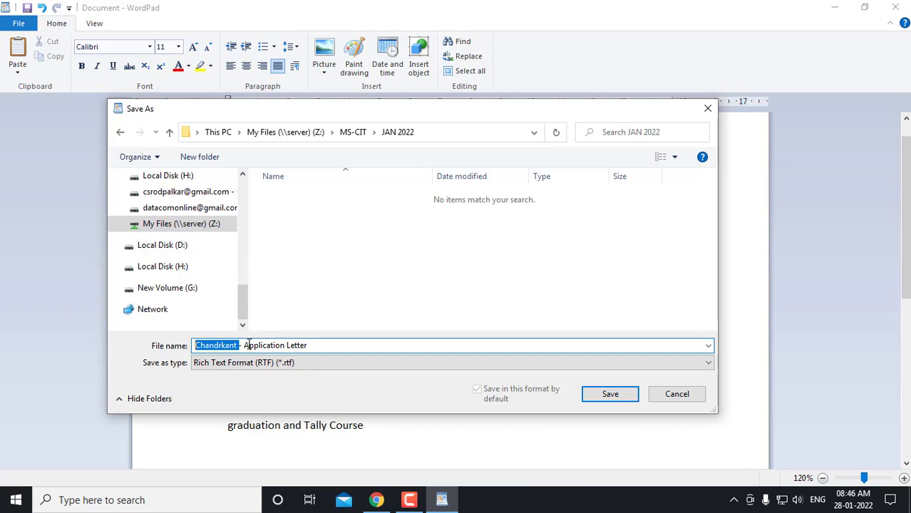
left_click_drag(248, 345, 332, 346)
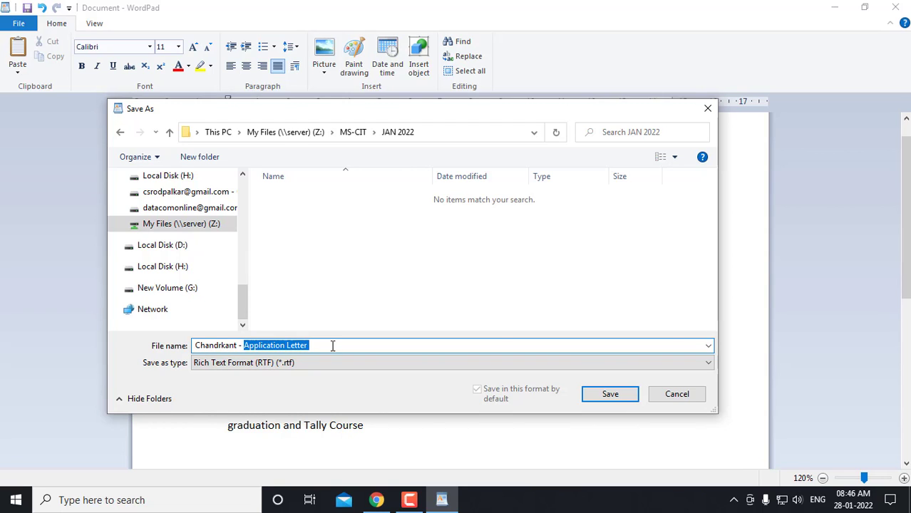
left_click(607, 397)
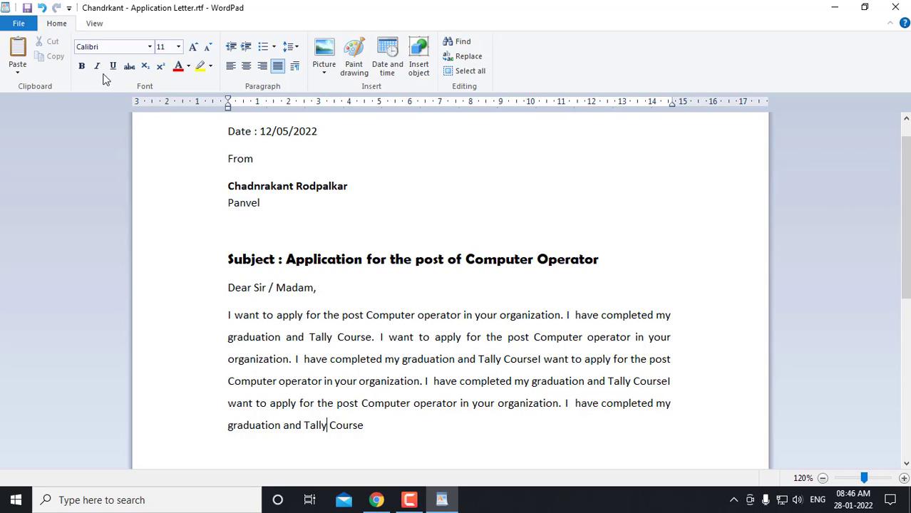
left_click(19, 25)
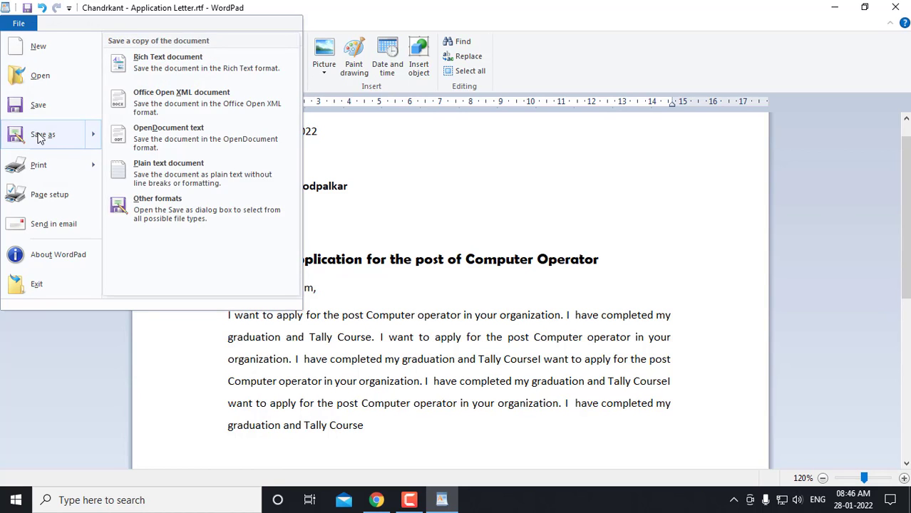
left_click(39, 136)
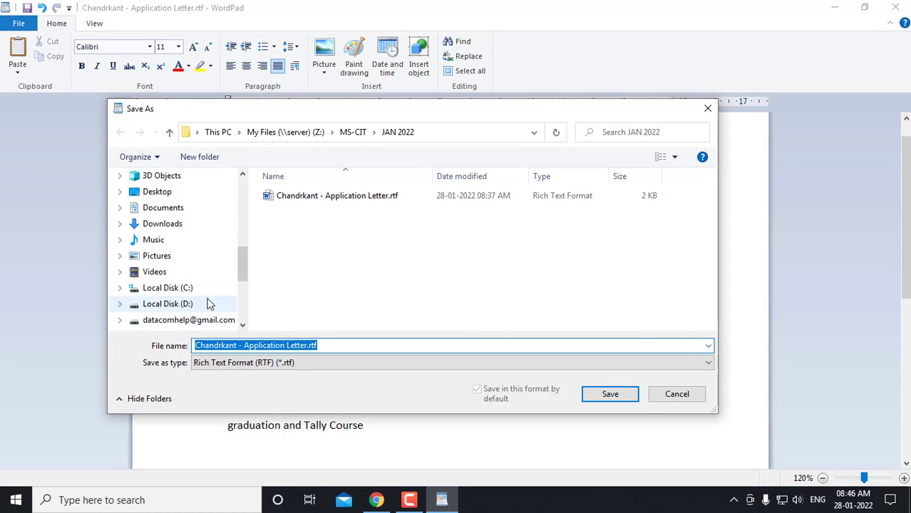
scroll(195, 292, "down", 3)
left_click(165, 288)
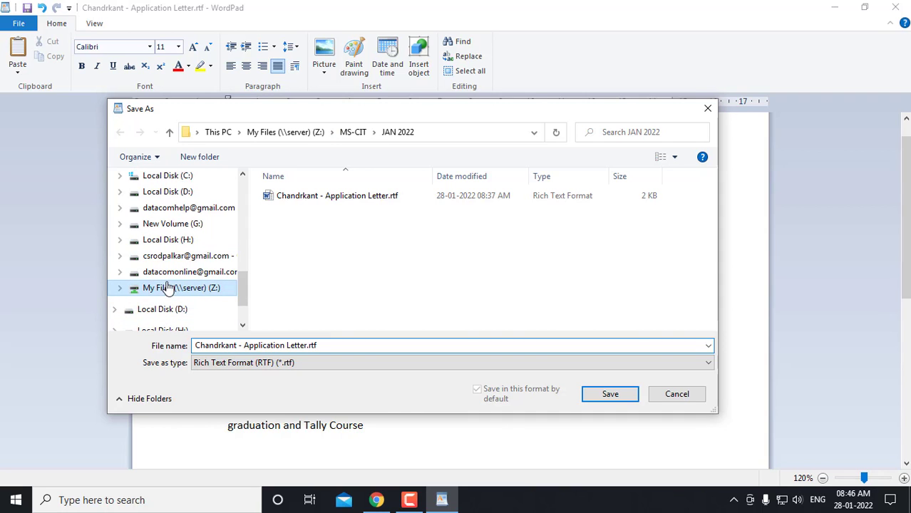
scroll(303, 314, "down", 2)
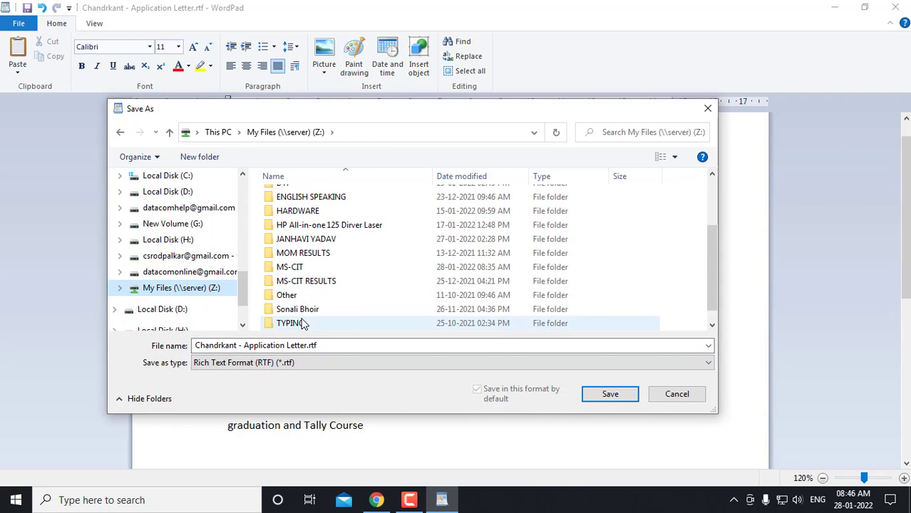
double_click(298, 267)
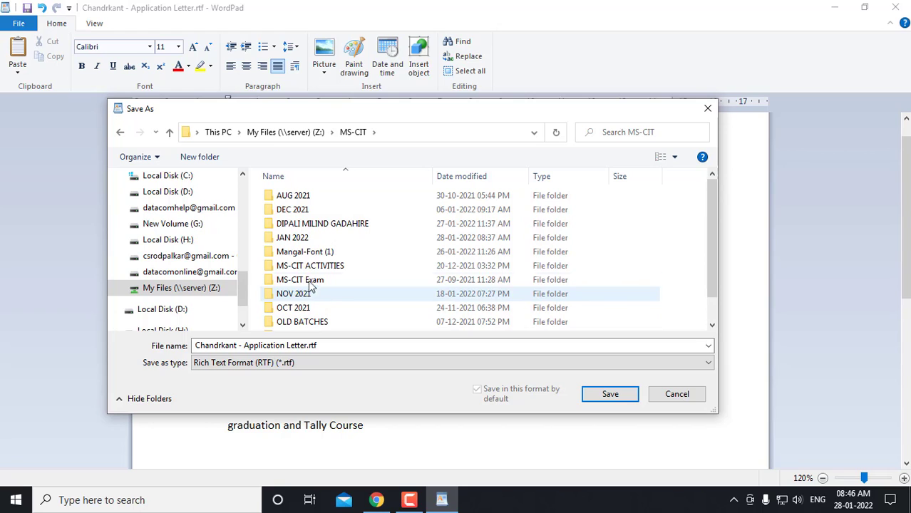
left_click(306, 238)
double_click(306, 237)
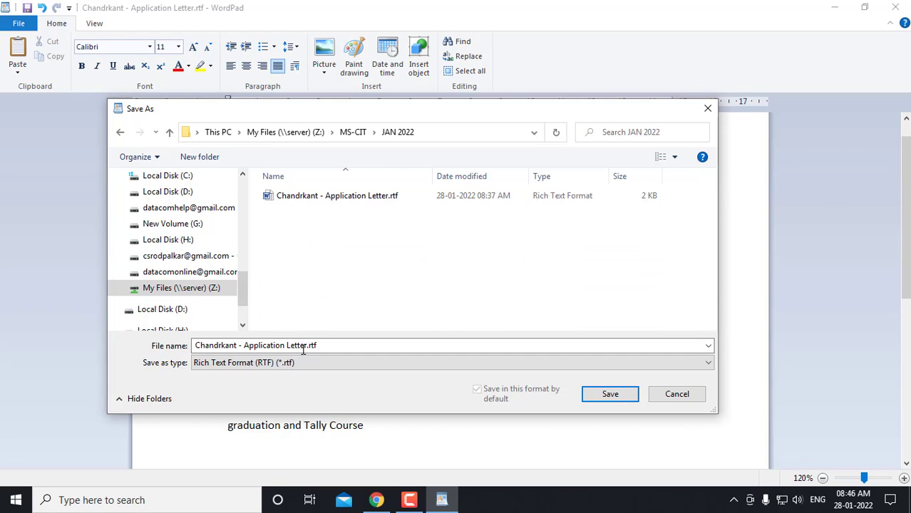
triple_click(344, 346)
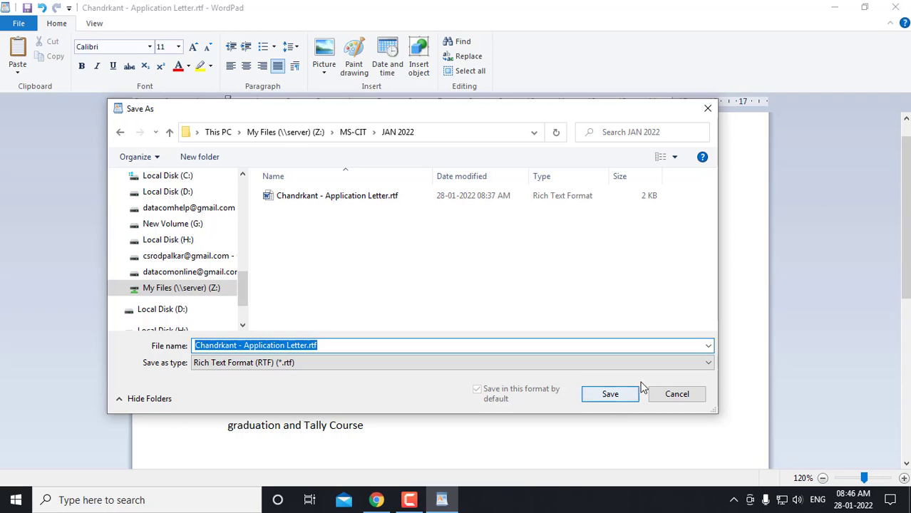
left_click(678, 398)
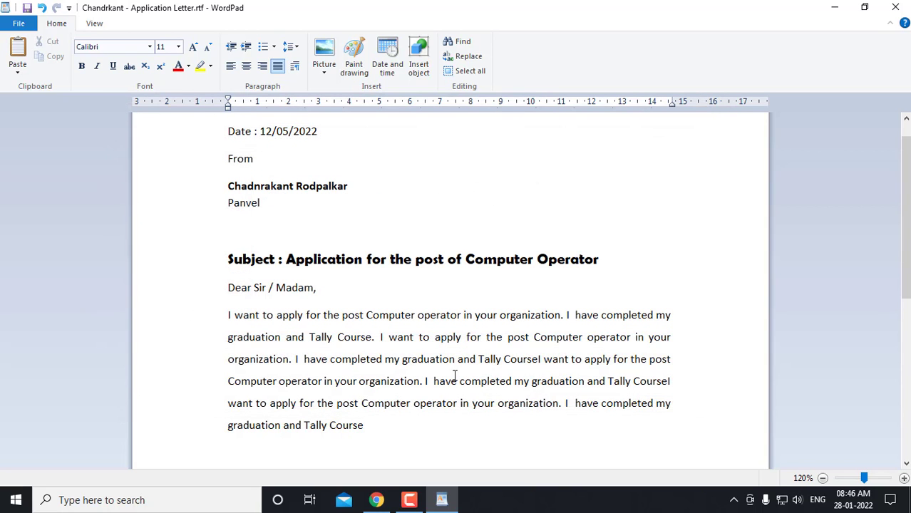